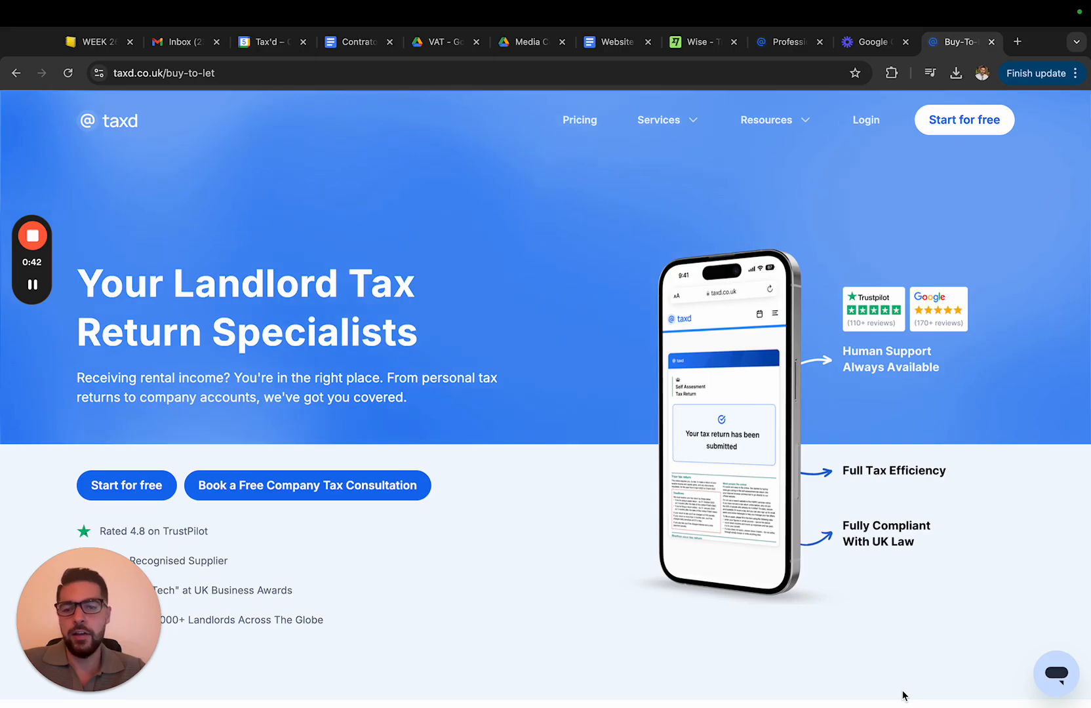
Scroll through the buy-to-let landing page to review its offering
{"action": "scroll", "coordinate": [546, 487], "scroll_direction": "down", "scroll_amount": 6}
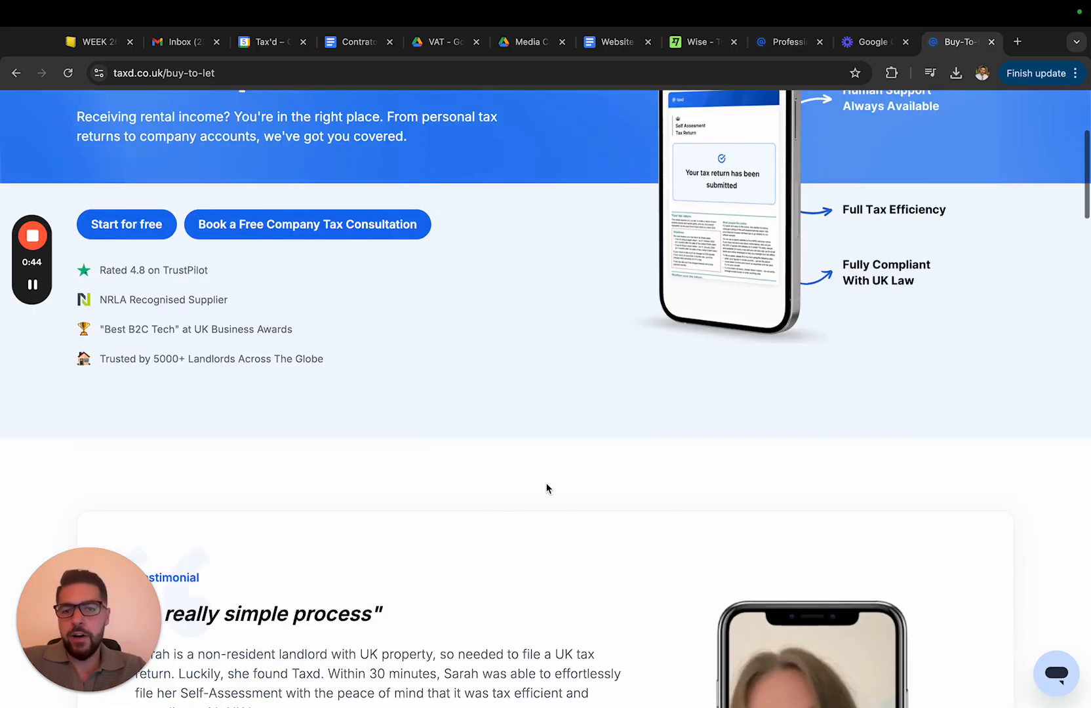
{"action": "scroll", "coordinate": [545, 487], "scroll_direction": "up", "scroll_amount": 6}
{"action": "scroll", "coordinate": [497, 561], "scroll_direction": "down", "scroll_amount": 8}
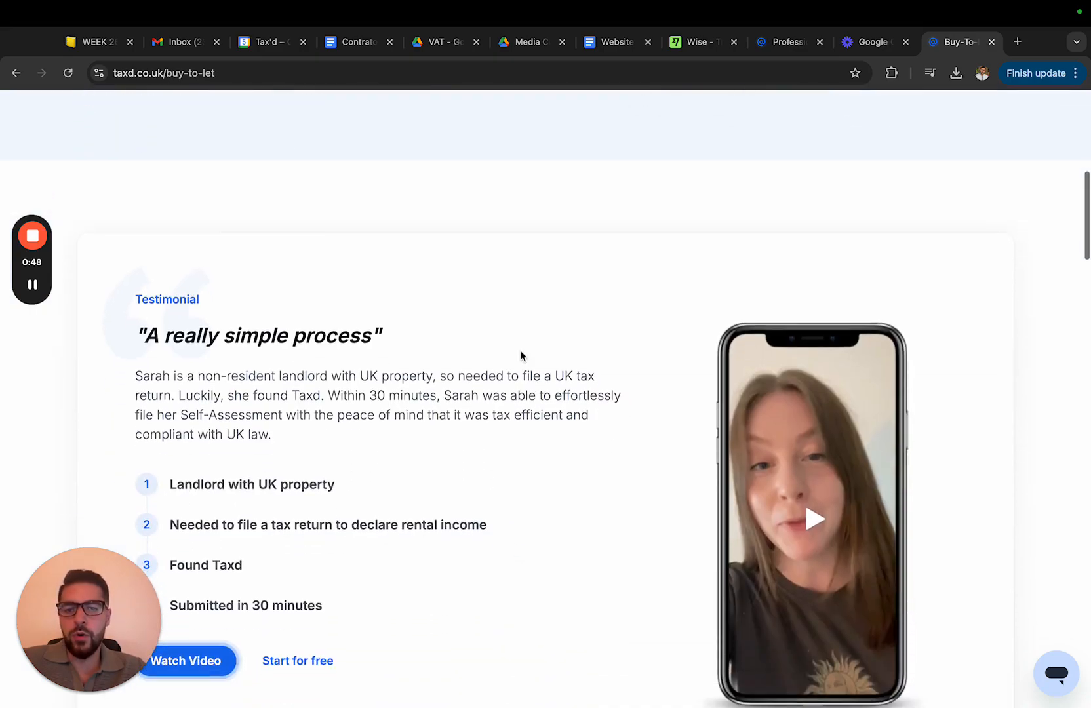
{"action": "scroll", "coordinate": [521, 355], "scroll_direction": "down", "scroll_amount": 8}
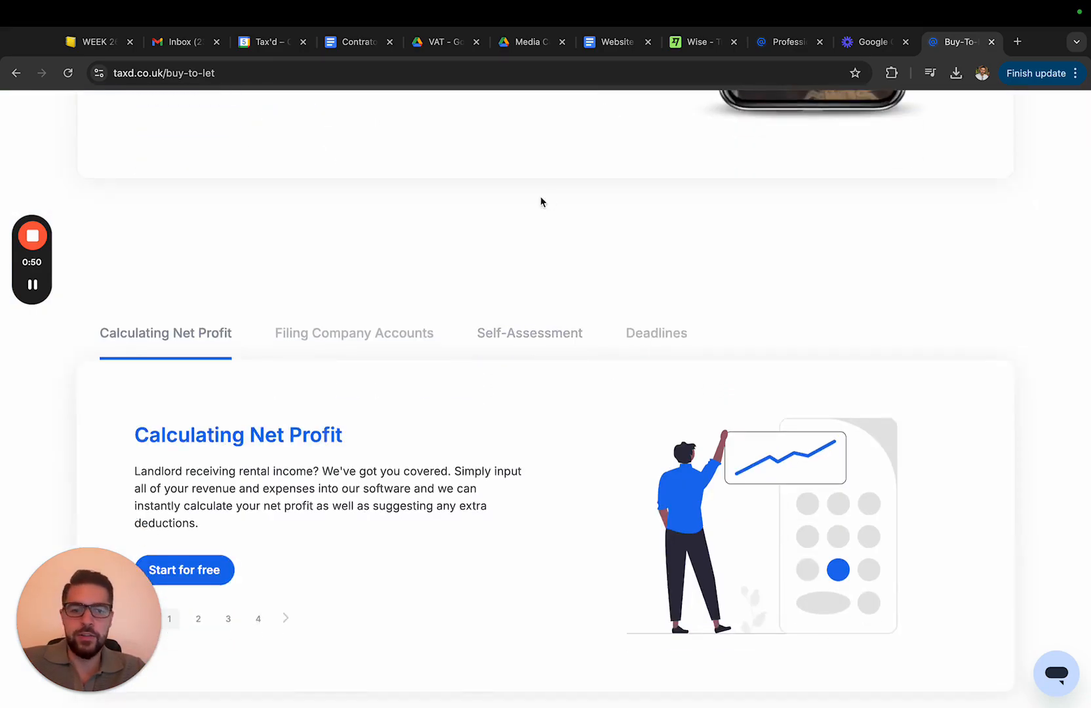
{"action": "scroll", "coordinate": [514, 343], "scroll_direction": "down", "scroll_amount": 4}
{"action": "scroll", "coordinate": [515, 344], "scroll_direction": "up", "scroll_amount": 7}
{"action": "scroll", "coordinate": [515, 343], "scroll_direction": "up", "scroll_amount": 10}
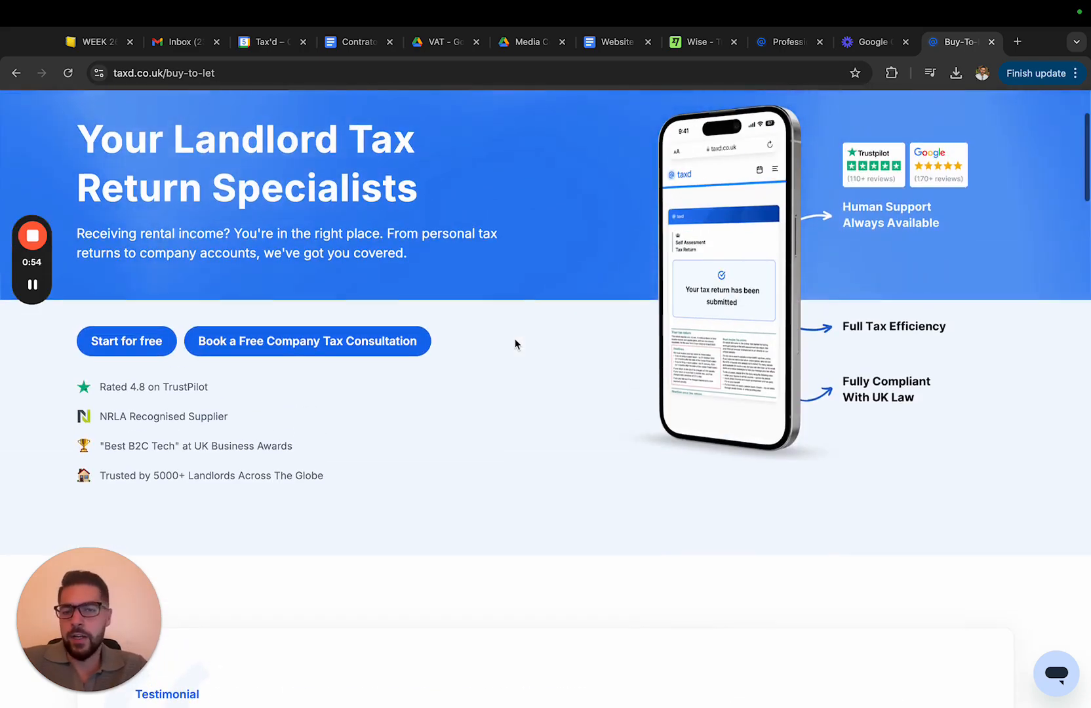
{"action": "scroll", "coordinate": [515, 344], "scroll_direction": "up", "scroll_amount": 3}
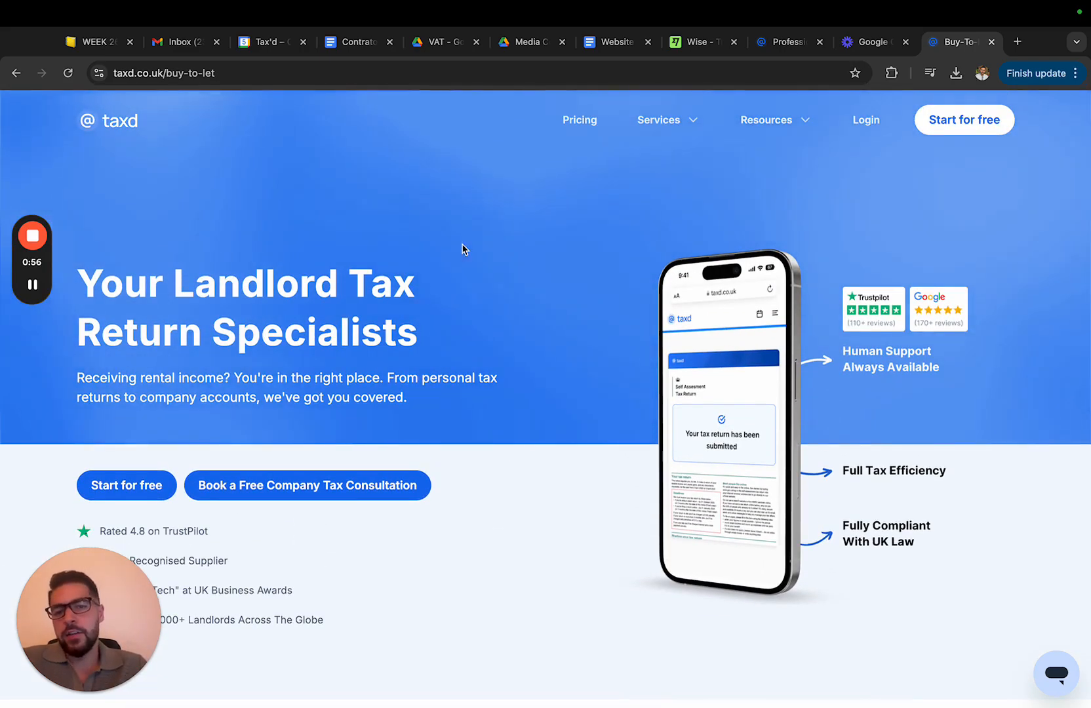
Start the free sign-up, choosing Company Tax, a non-dormant company and the Buy to let industry
{"action": "left_click", "coordinate": [112, 488]}
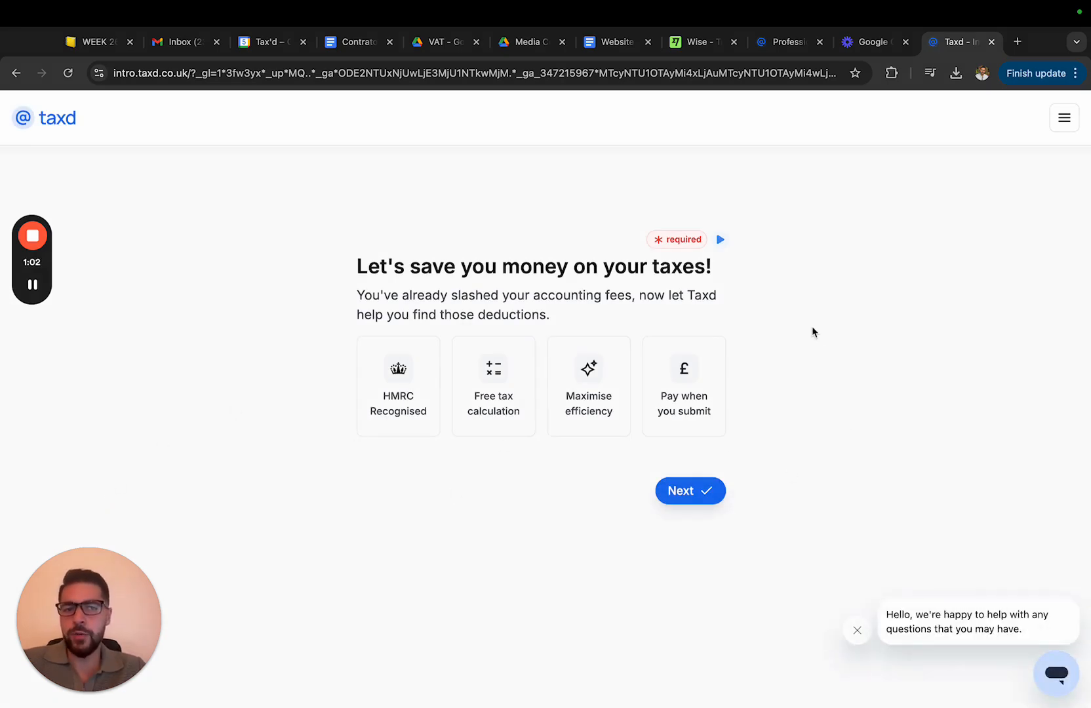
{"action": "left_click", "coordinate": [702, 496]}
{"action": "left_click", "coordinate": [698, 356]}
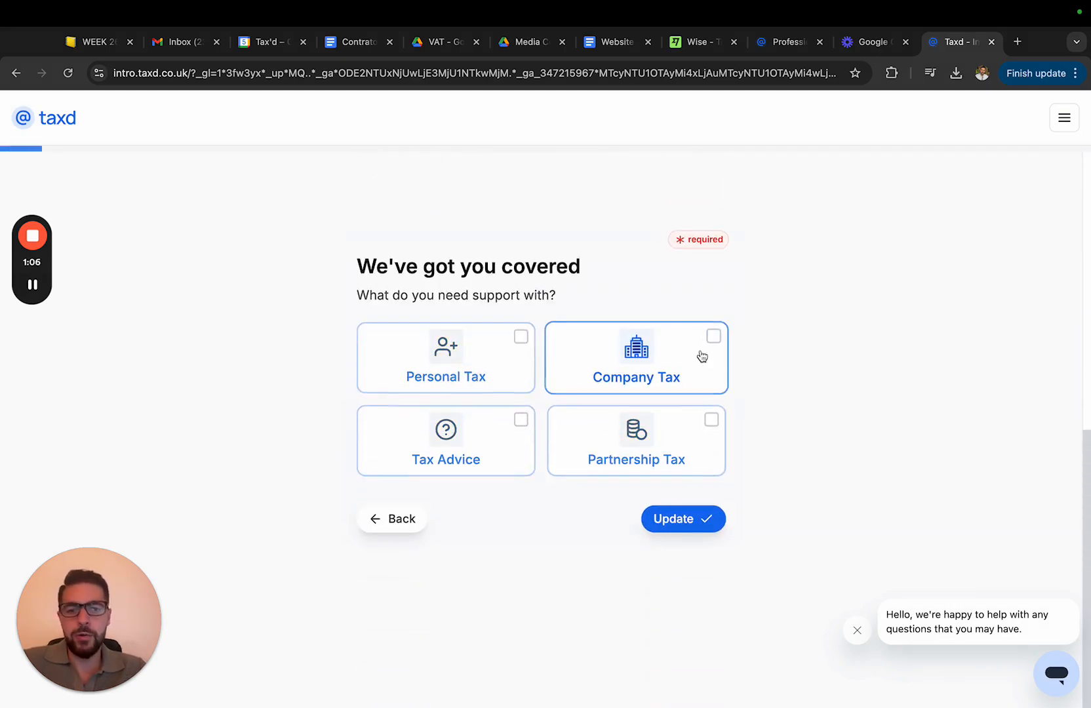
{"action": "left_click", "coordinate": [706, 517]}
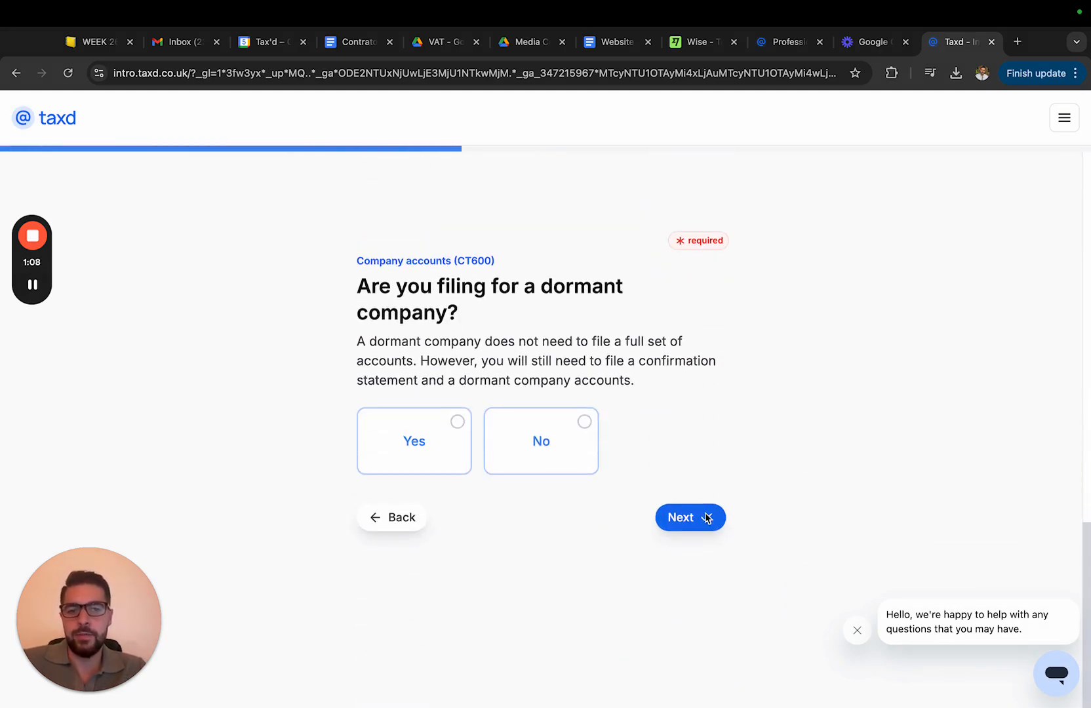
{"action": "left_click", "coordinate": [532, 454]}
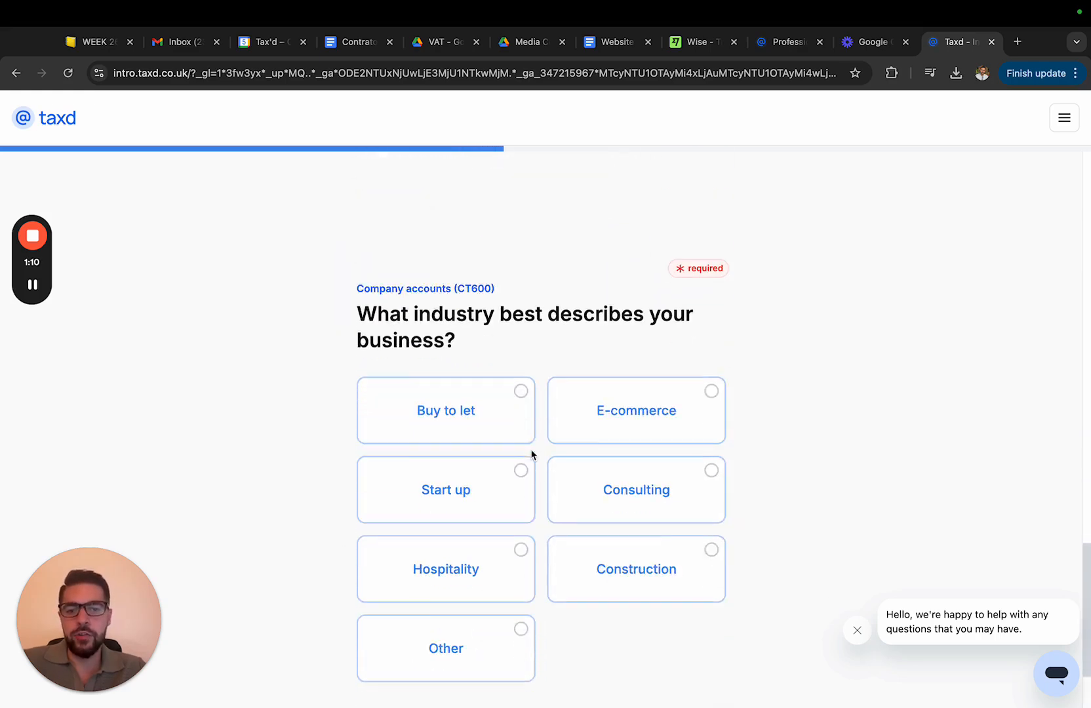
{"action": "left_click", "coordinate": [494, 384]}
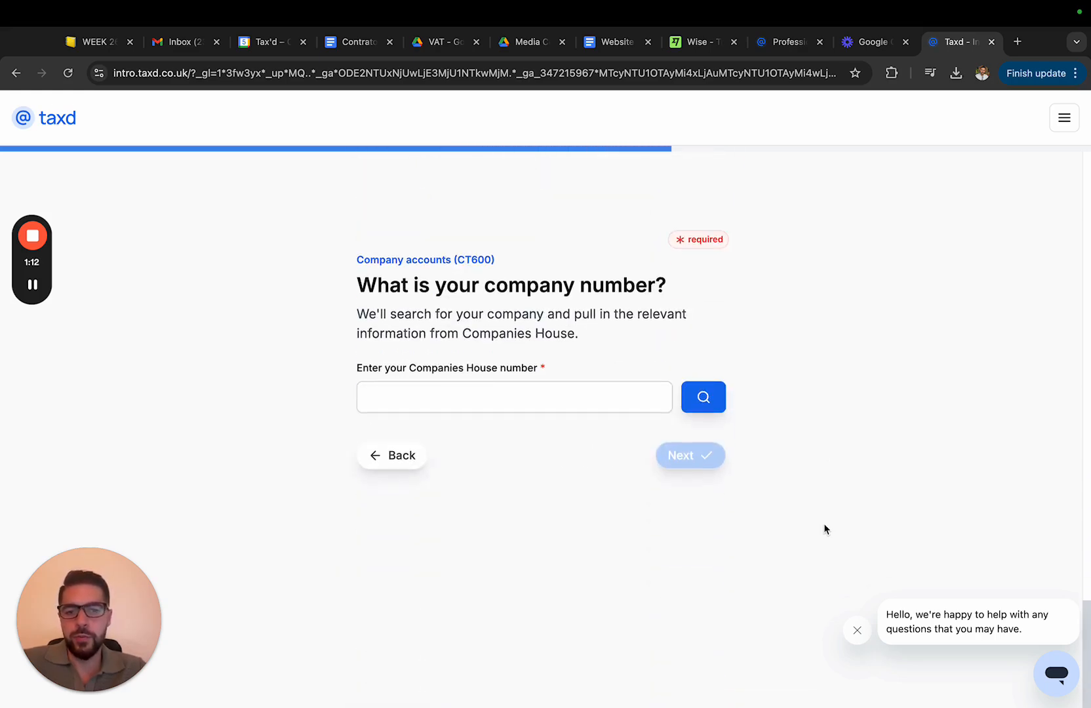
Enter the company's Companies House number and confirm the retrieved company details
{"action": "left_click", "coordinate": [580, 401]}
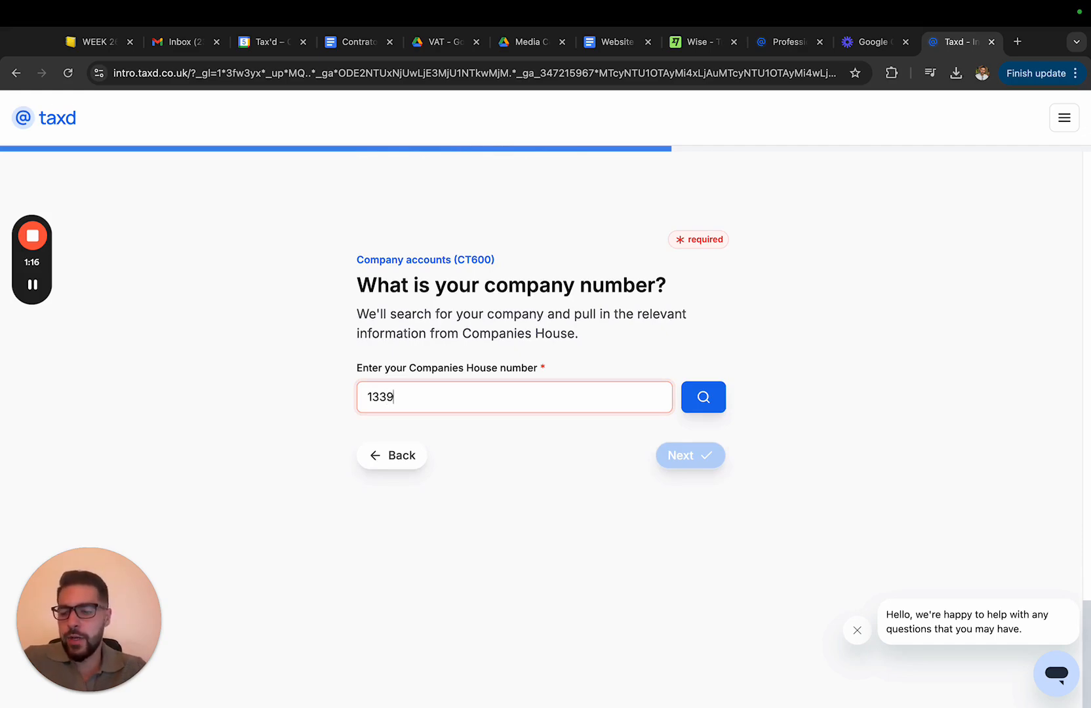
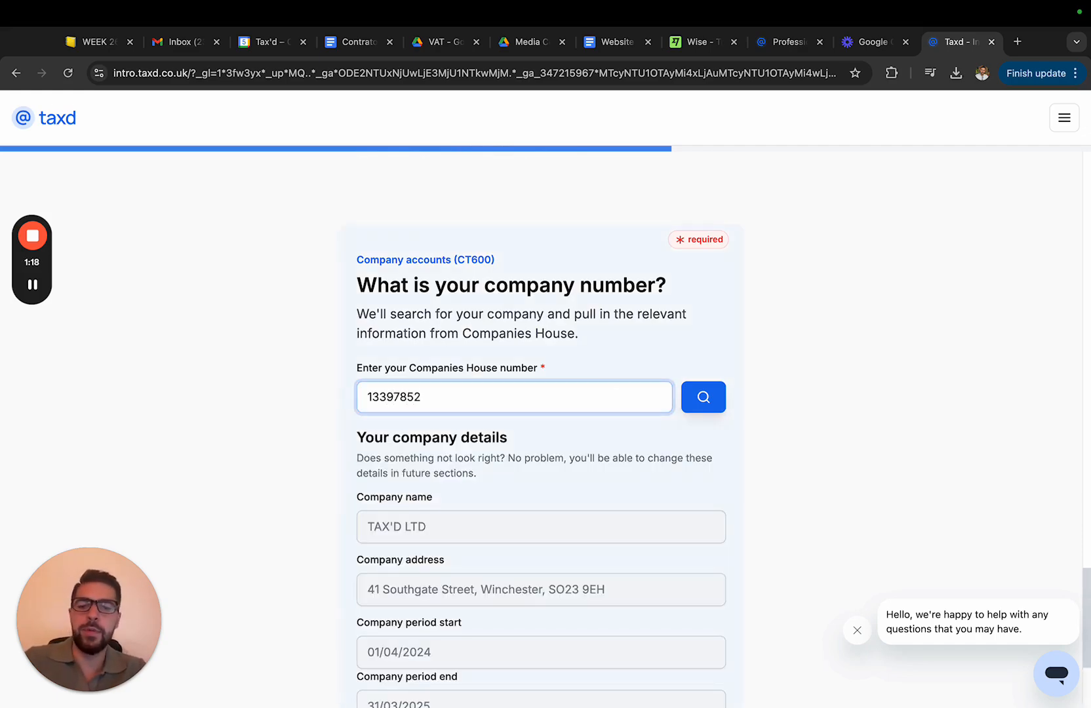
{"action": "scroll", "coordinate": [731, 544], "scroll_direction": "down", "scroll_amount": 3}
{"action": "scroll", "coordinate": [711, 294], "scroll_direction": "up", "scroll_amount": 1}
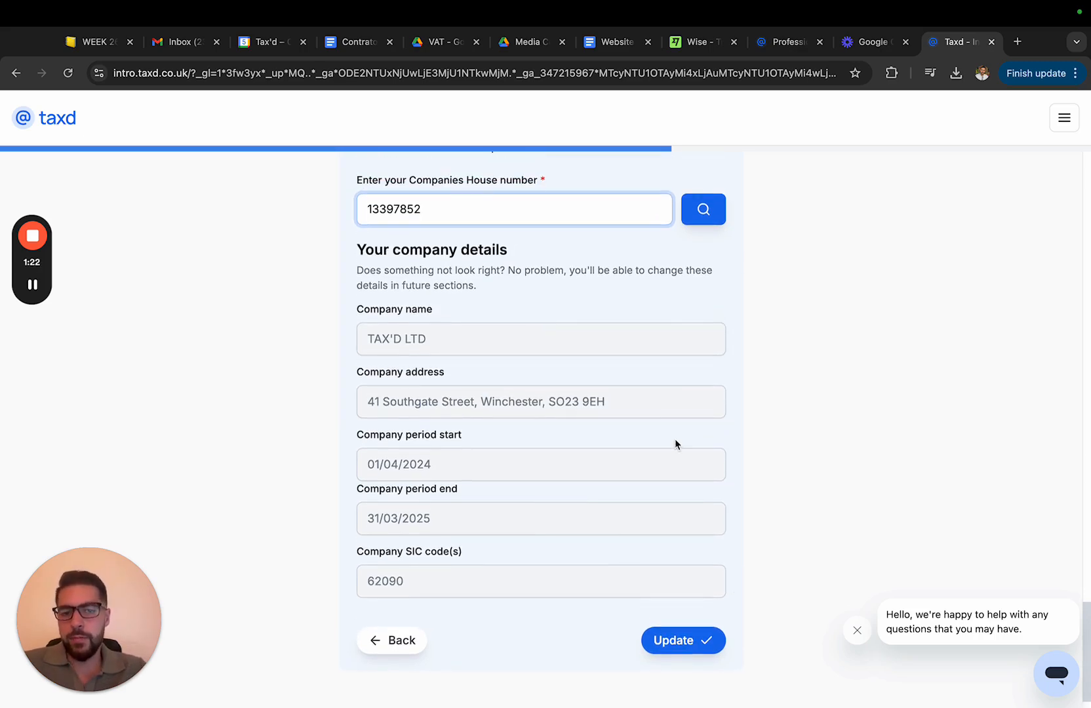
{"action": "scroll", "coordinate": [676, 444], "scroll_direction": "down", "scroll_amount": 1}
{"action": "left_click", "coordinate": [655, 610]}
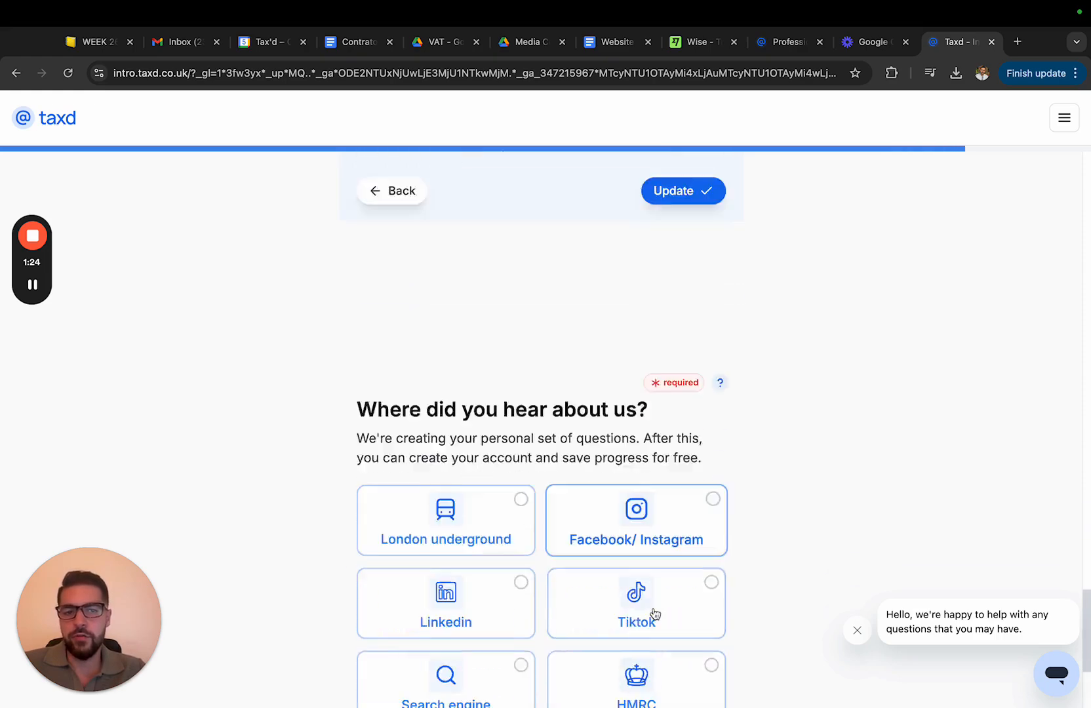
Select Other as where you heard about the service and continue to account creation
{"action": "left_click", "coordinate": [582, 650]}
{"action": "scroll", "coordinate": [740, 540], "scroll_direction": "down", "scroll_amount": 3}
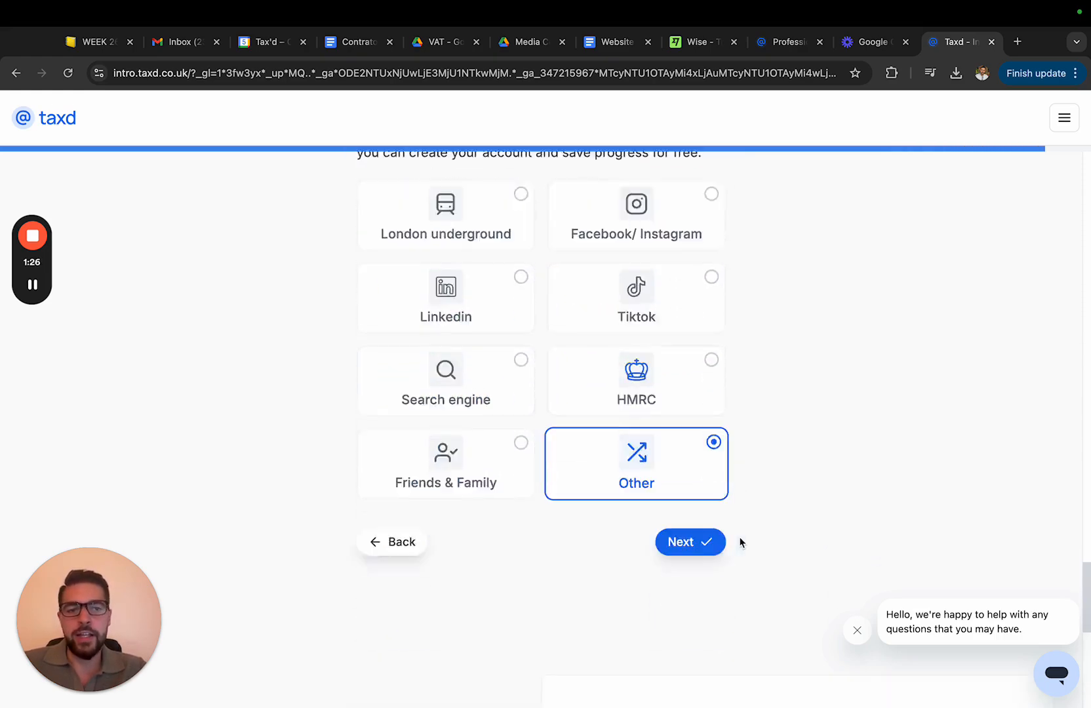
{"action": "left_click", "coordinate": [719, 363]}
{"action": "left_click", "coordinate": [764, 409]}
Fill in the account e-mail address and move on to the password field
{"action": "left_click", "coordinate": [730, 419]}
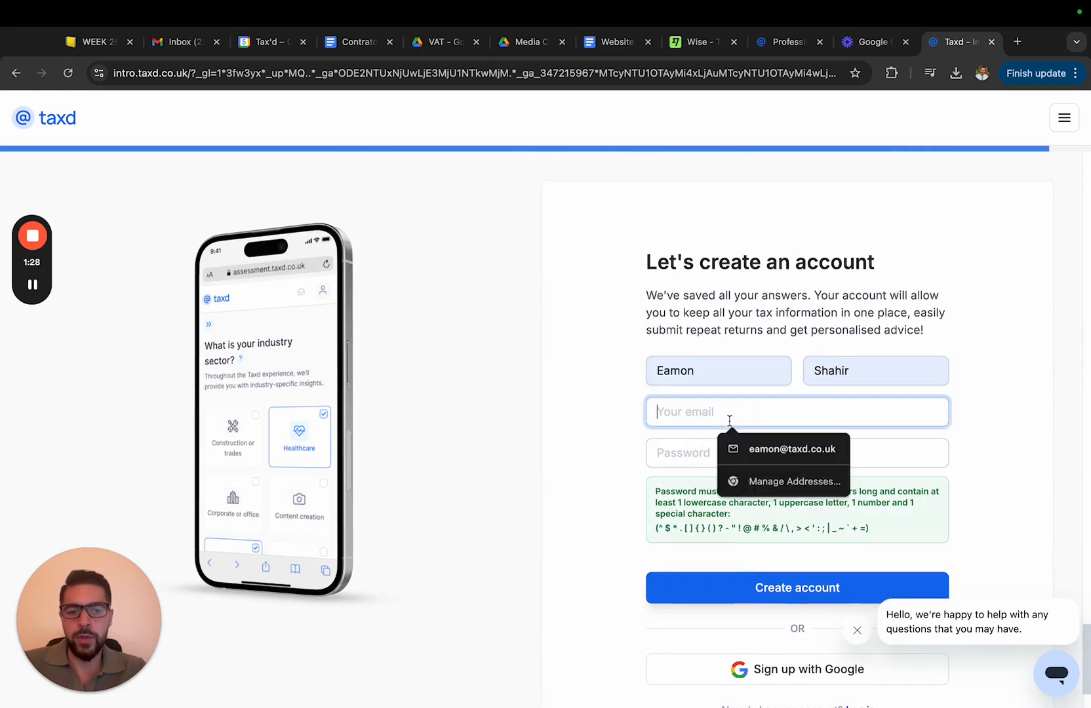
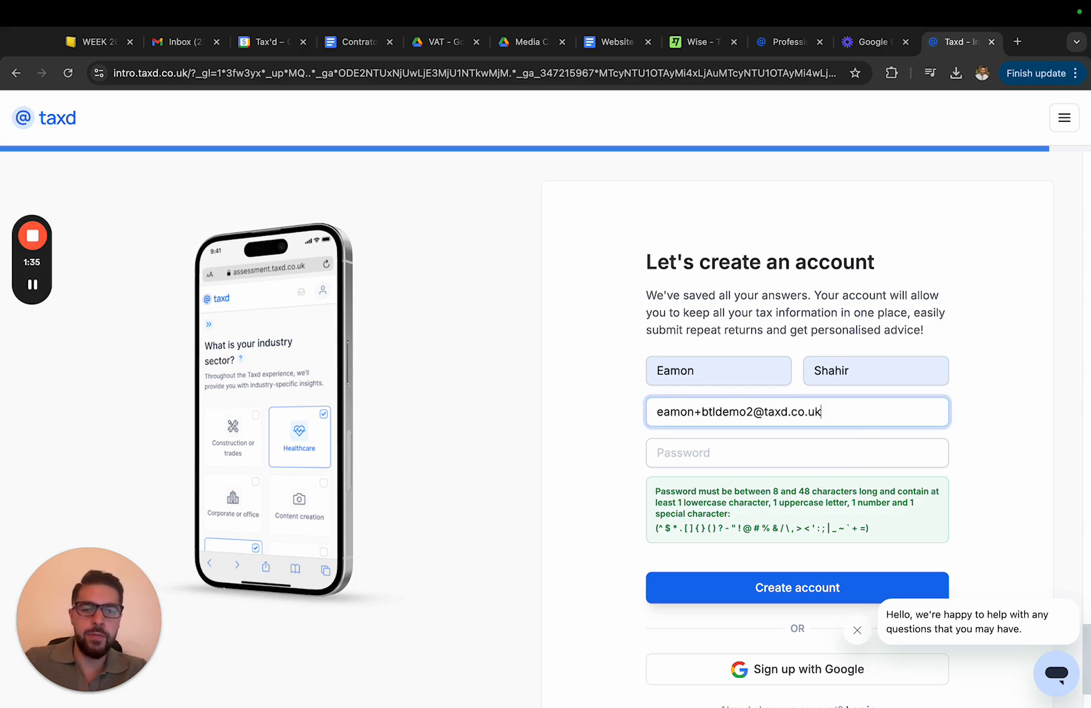
{"action": "key", "text": "Tab"}
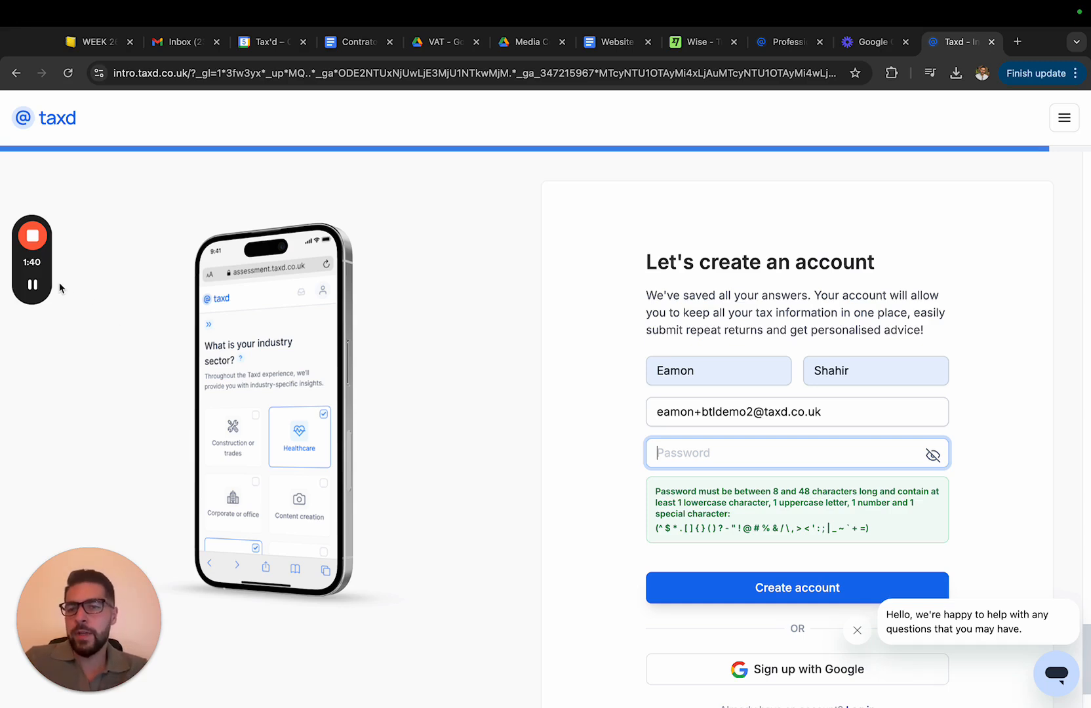
{"action": "mouse_move", "coordinate": [38, 289]}
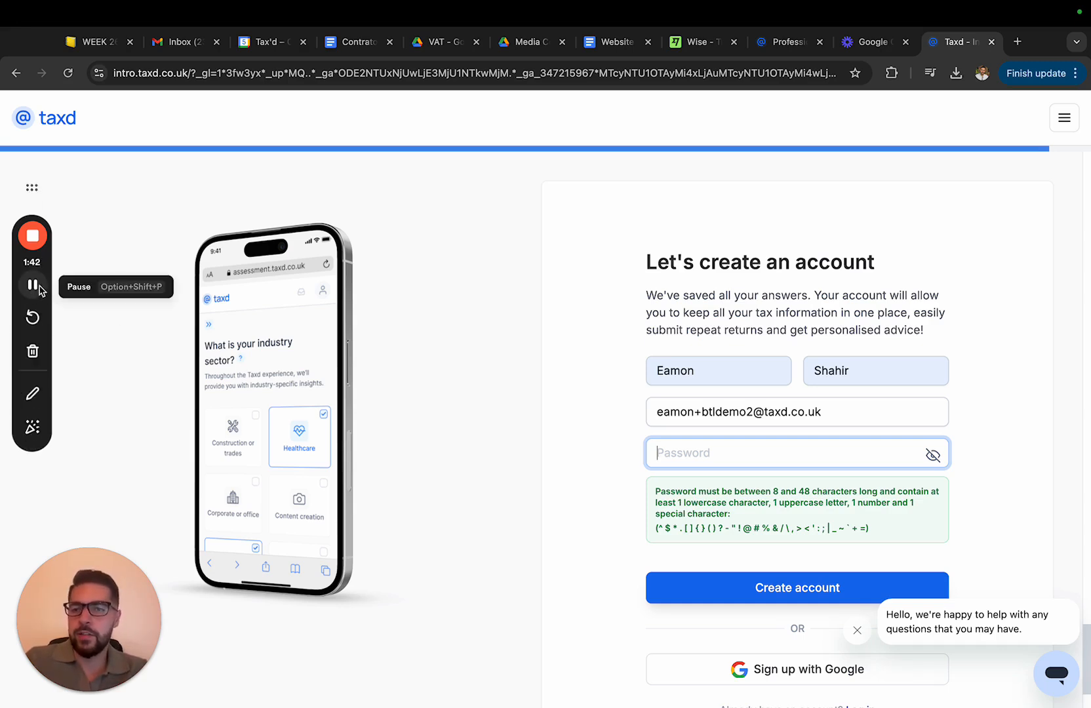
{"action": "left_click", "coordinate": [32, 284]}
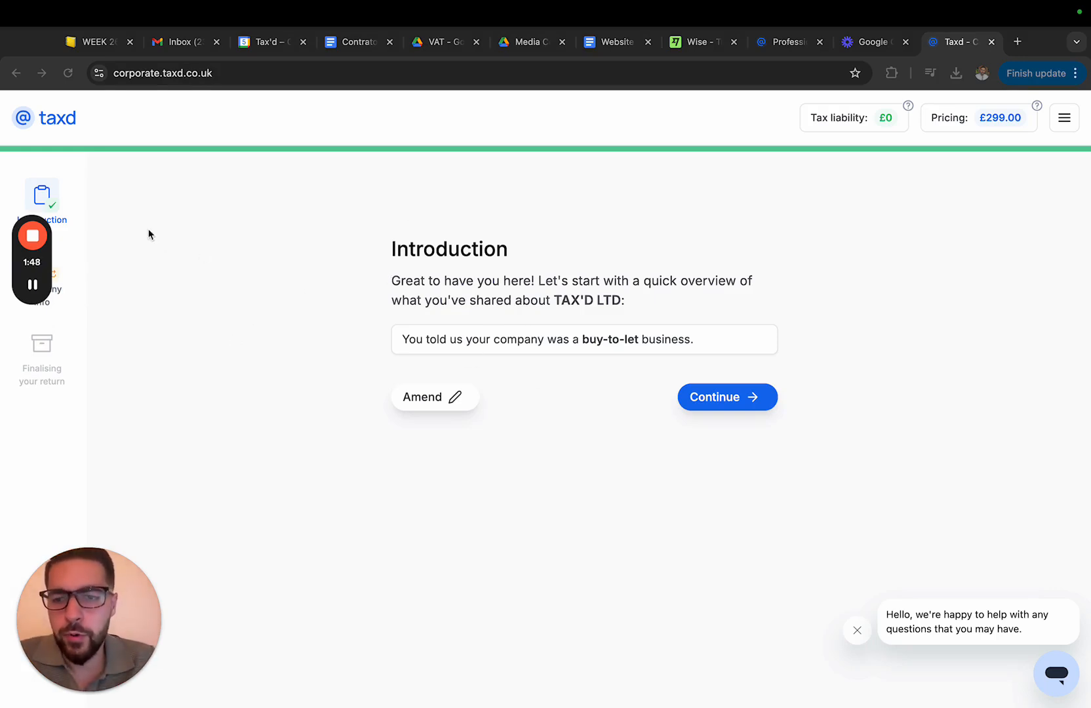
Continue past the introduction and confirm the prefilled company name, accounting period, address and micro-entity answers
{"action": "left_click", "coordinate": [722, 404]}
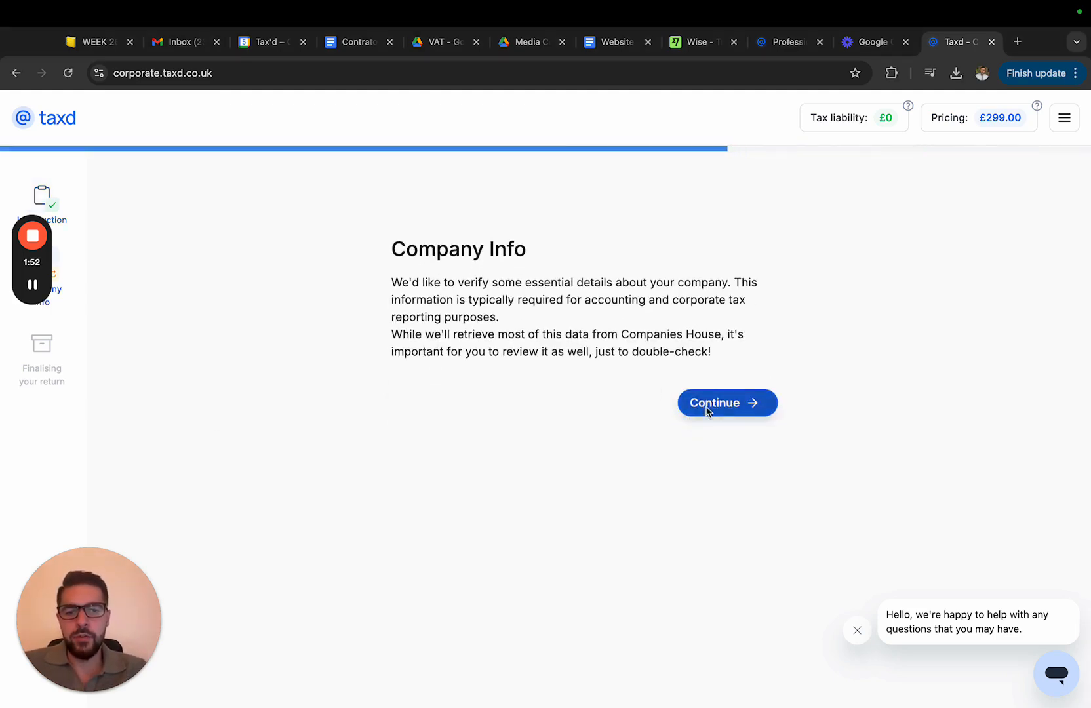
{"action": "left_click", "coordinate": [706, 408]}
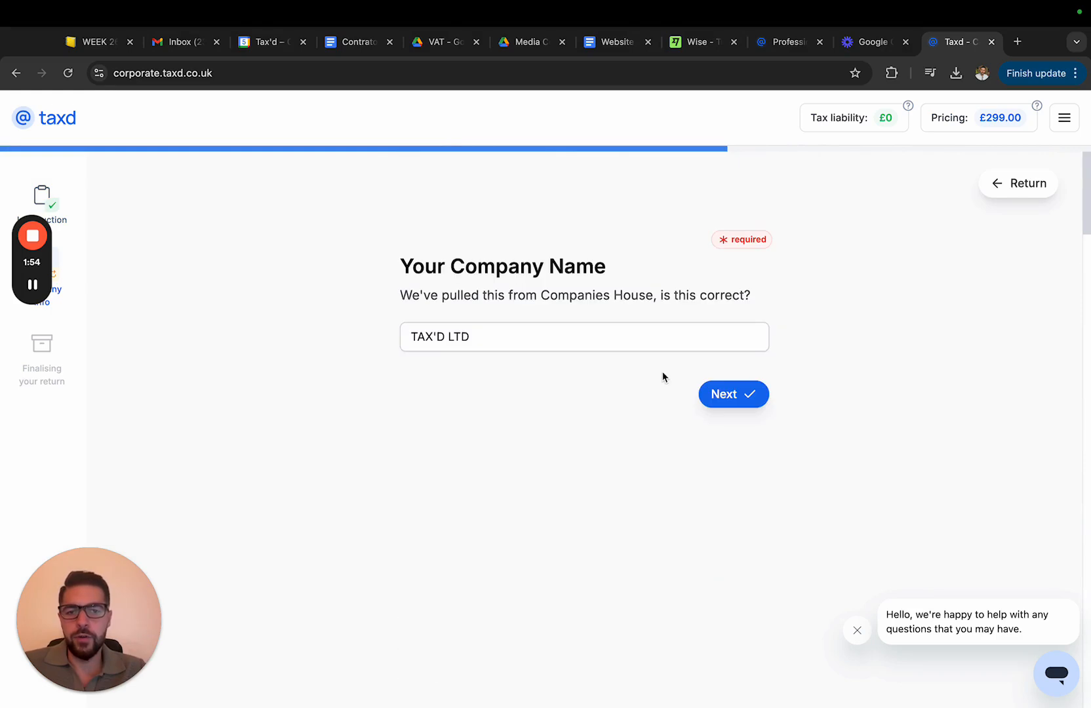
{"action": "scroll", "coordinate": [602, 548], "scroll_direction": "down", "scroll_amount": 7}
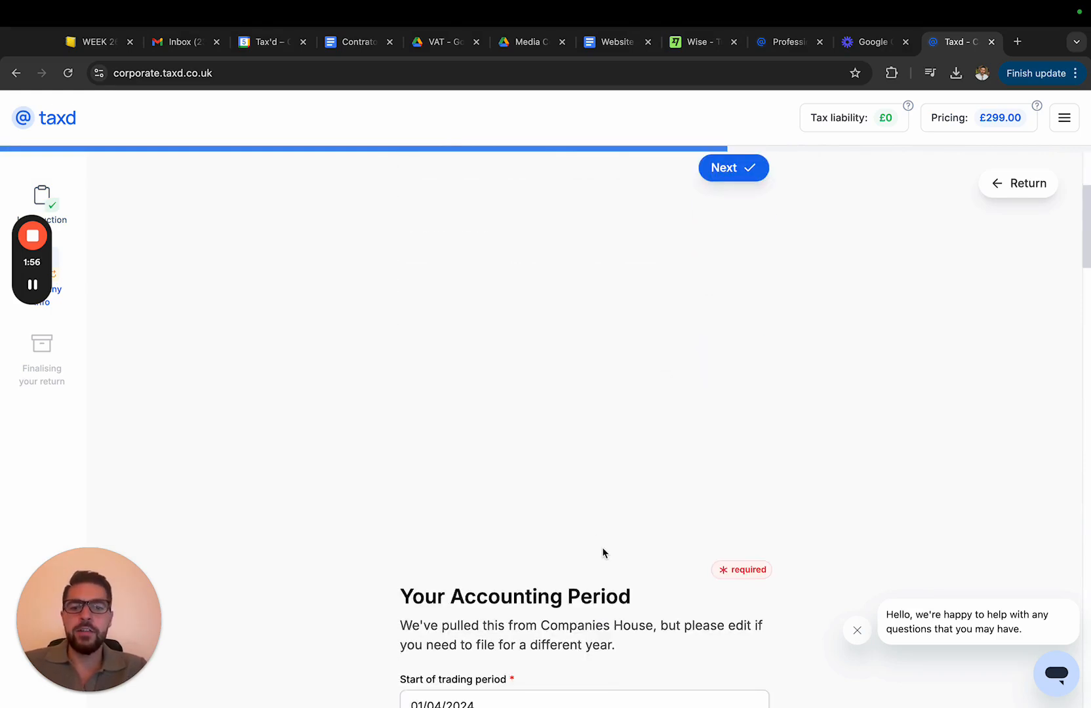
{"action": "scroll", "coordinate": [608, 344], "scroll_direction": "down", "scroll_amount": 6}
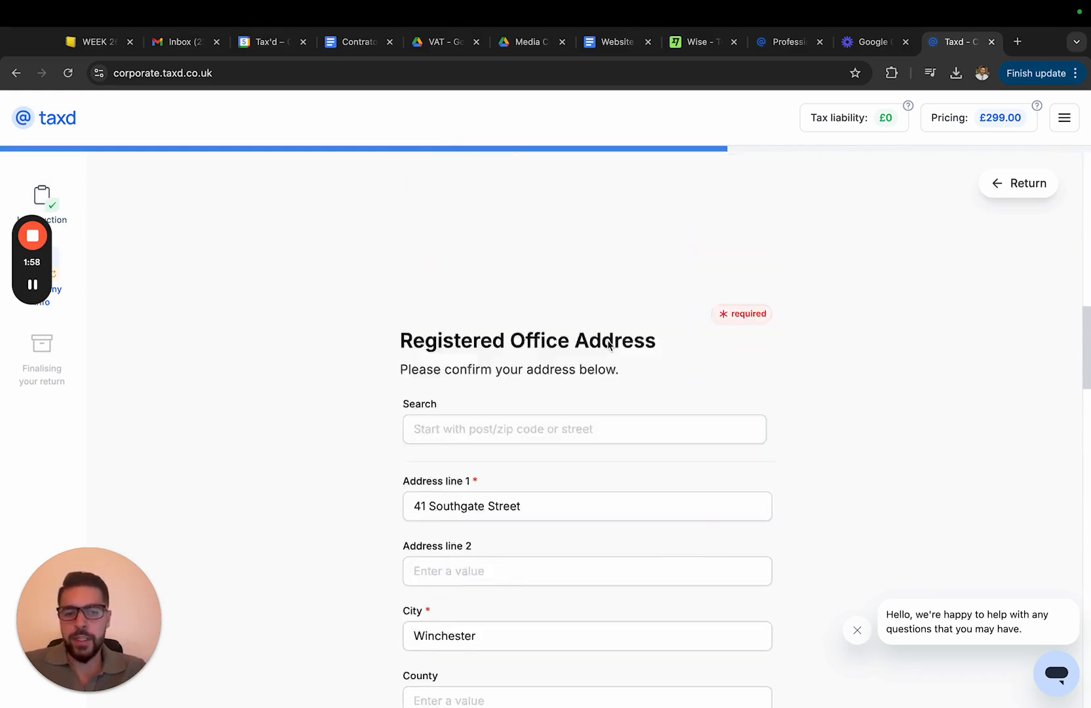
{"action": "scroll", "coordinate": [596, 360], "scroll_direction": "down", "scroll_amount": 6}
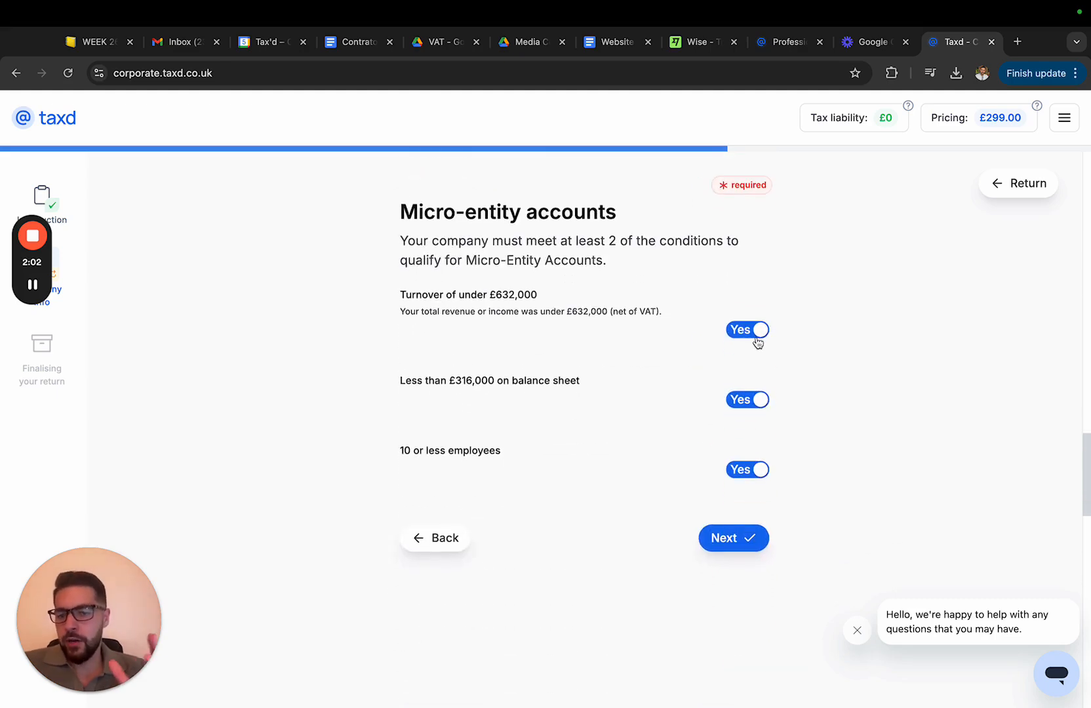
{"action": "scroll", "coordinate": [631, 384], "scroll_direction": "down", "scroll_amount": 6}
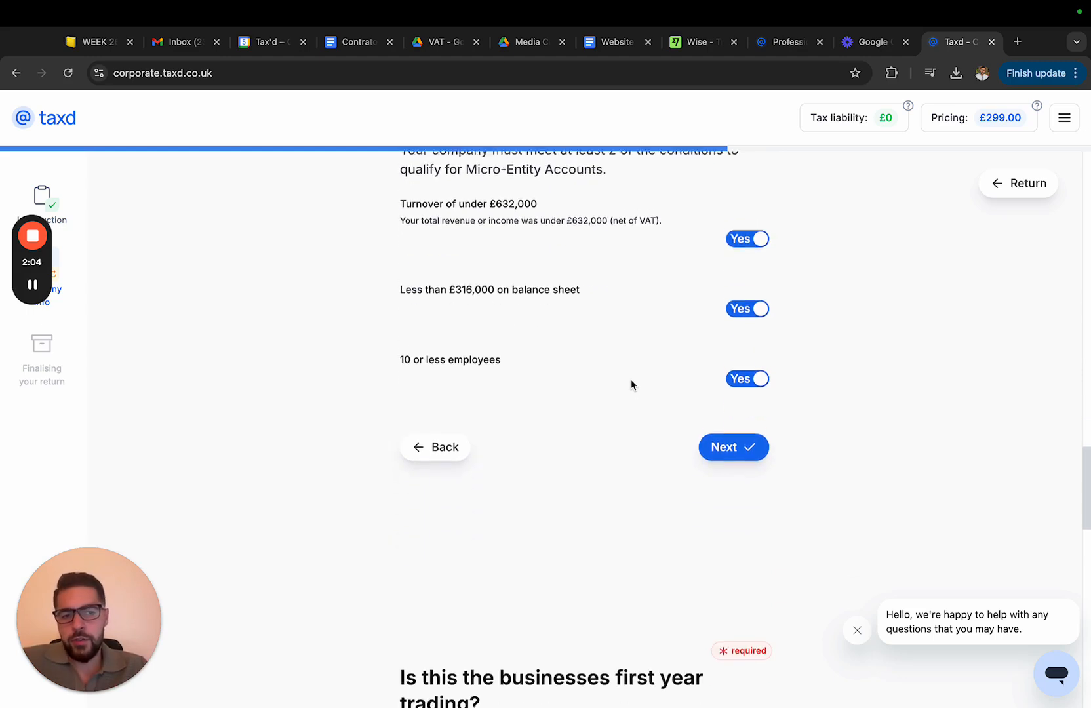
{"action": "left_click", "coordinate": [470, 472]}
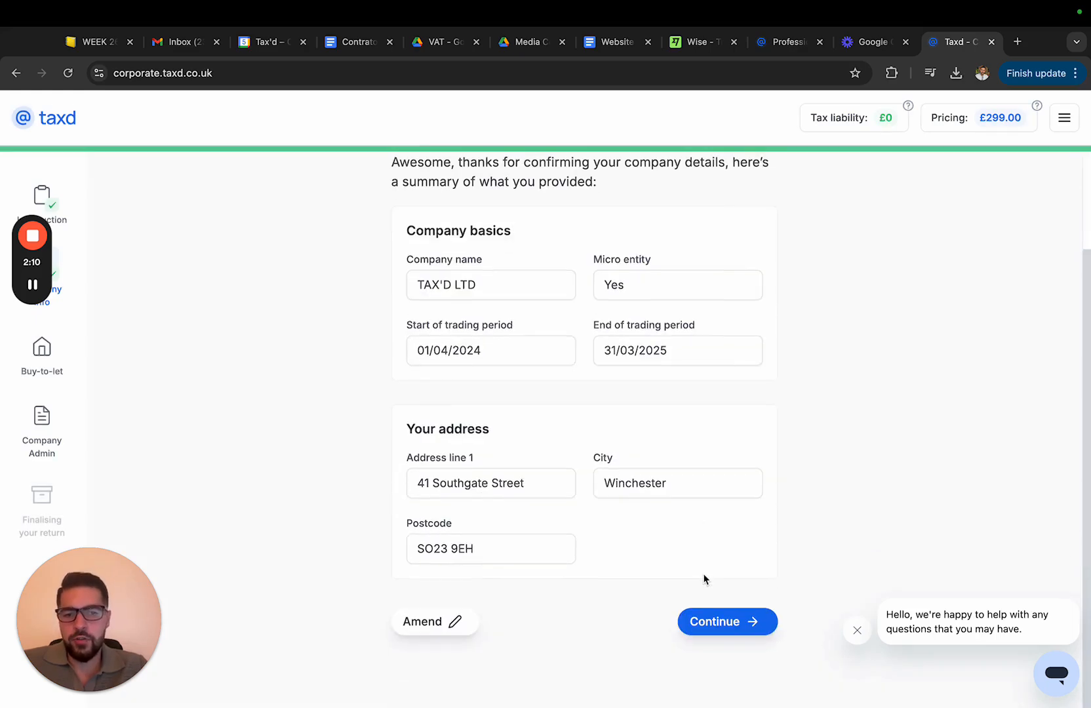
Continue past the company summary and add a new buy-to-let property named 1 London Street
{"action": "left_click", "coordinate": [710, 623]}
{"action": "left_click", "coordinate": [729, 403]}
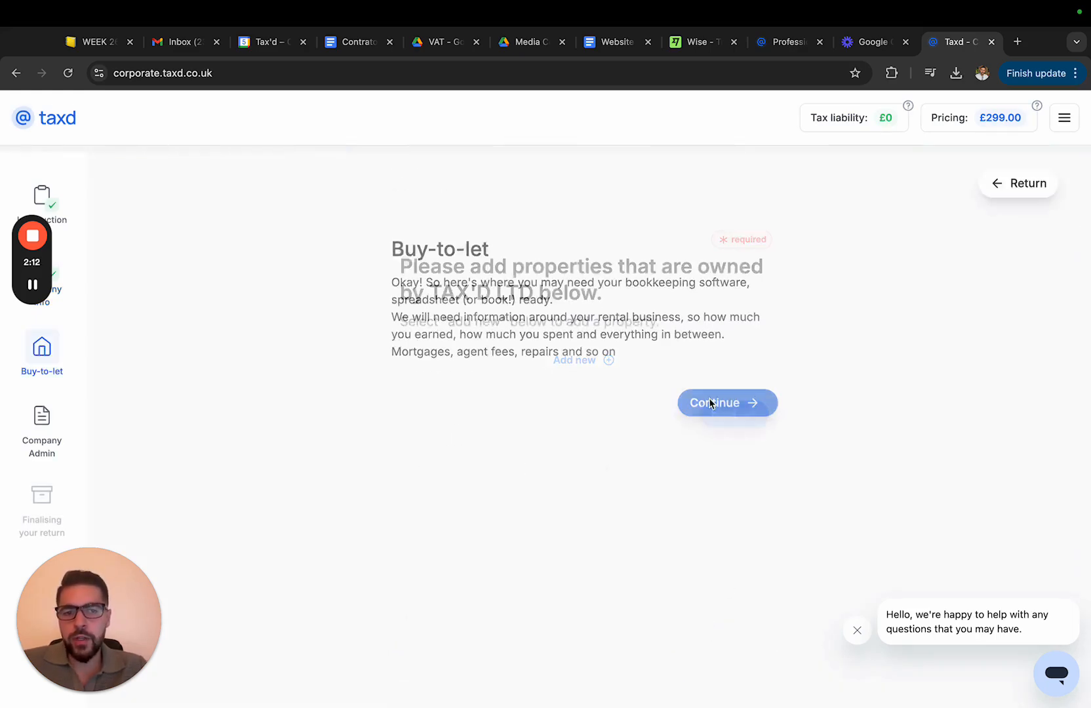
{"action": "left_click", "coordinate": [559, 361]}
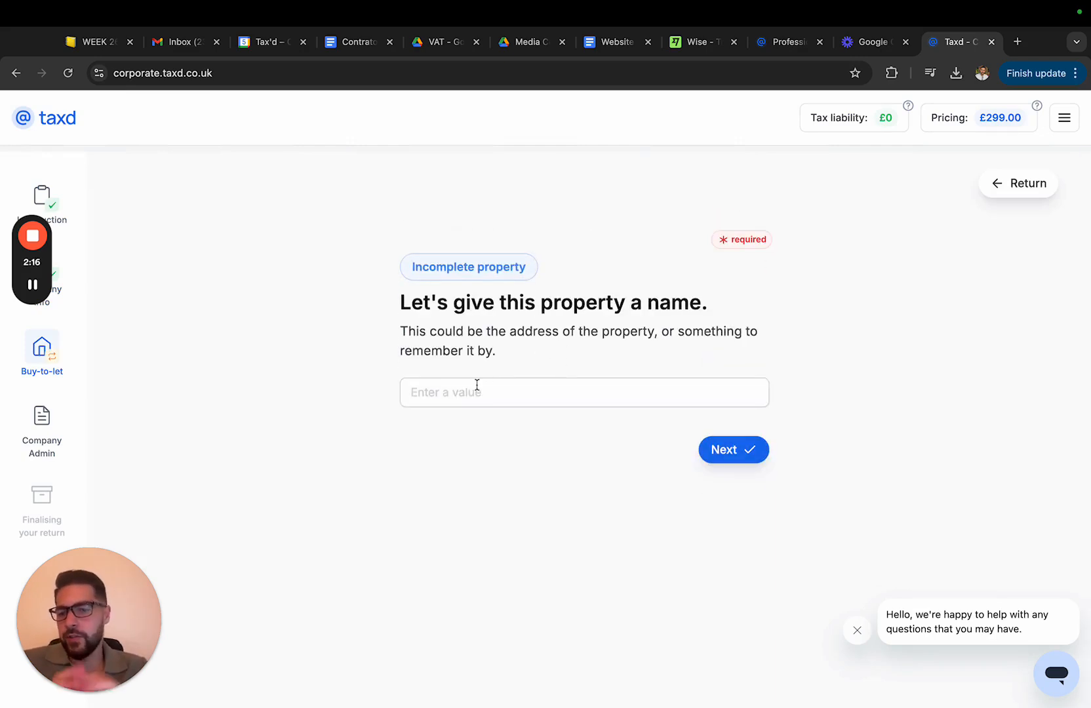
{"action": "left_click", "coordinate": [476, 387]}
{"action": "left_click", "coordinate": [421, 440]}
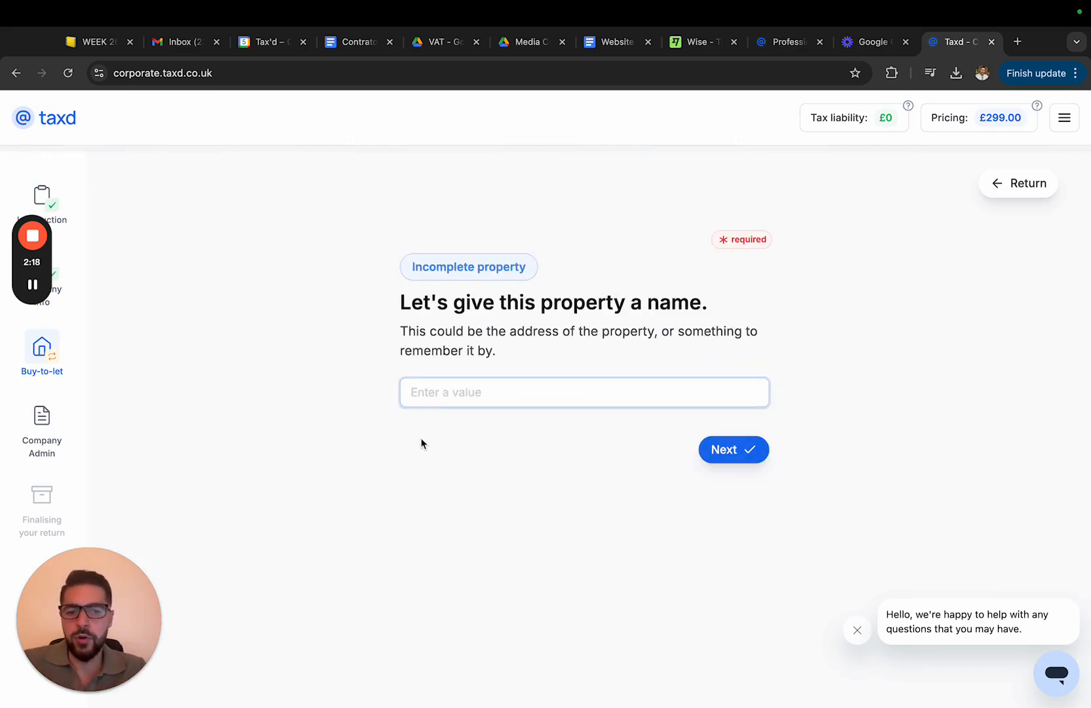
{"action": "left_click", "coordinate": [425, 403]}
{"action": "type", "text": "1"}
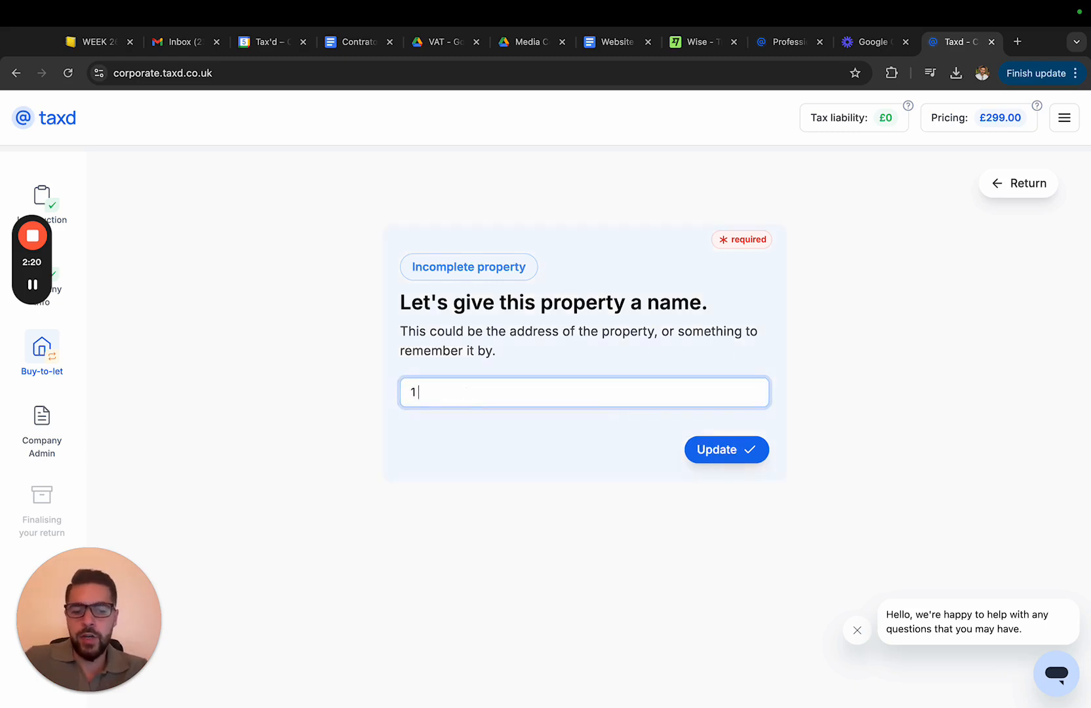
{"action": "type", "text": " London Street"}
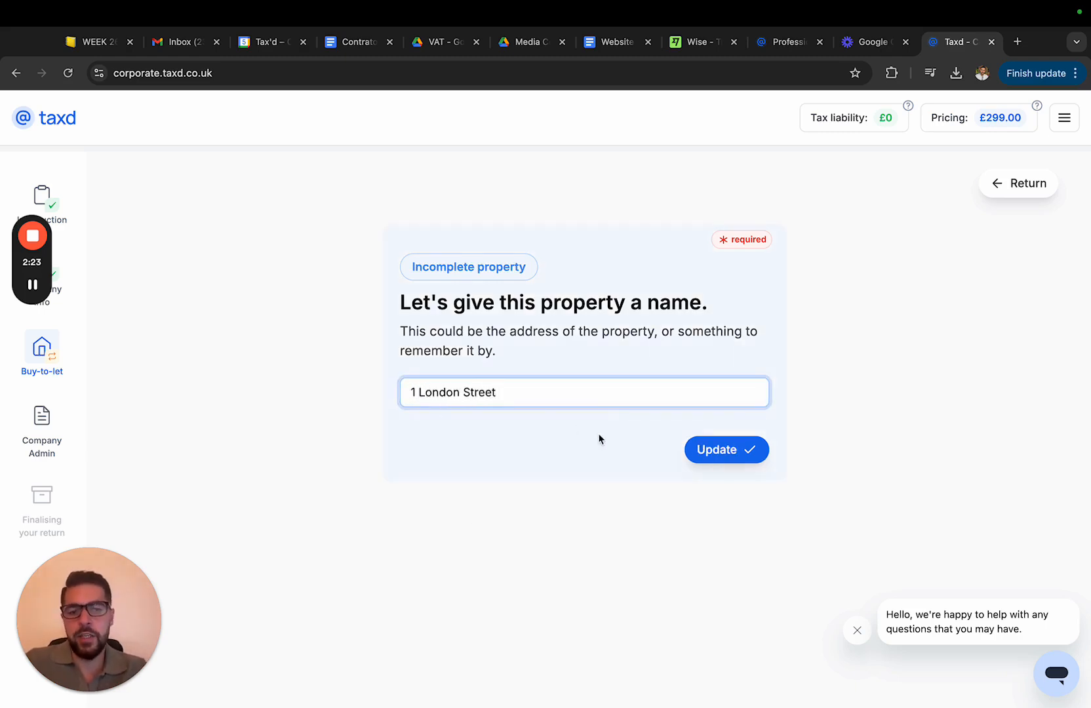
{"action": "left_click", "coordinate": [706, 447]}
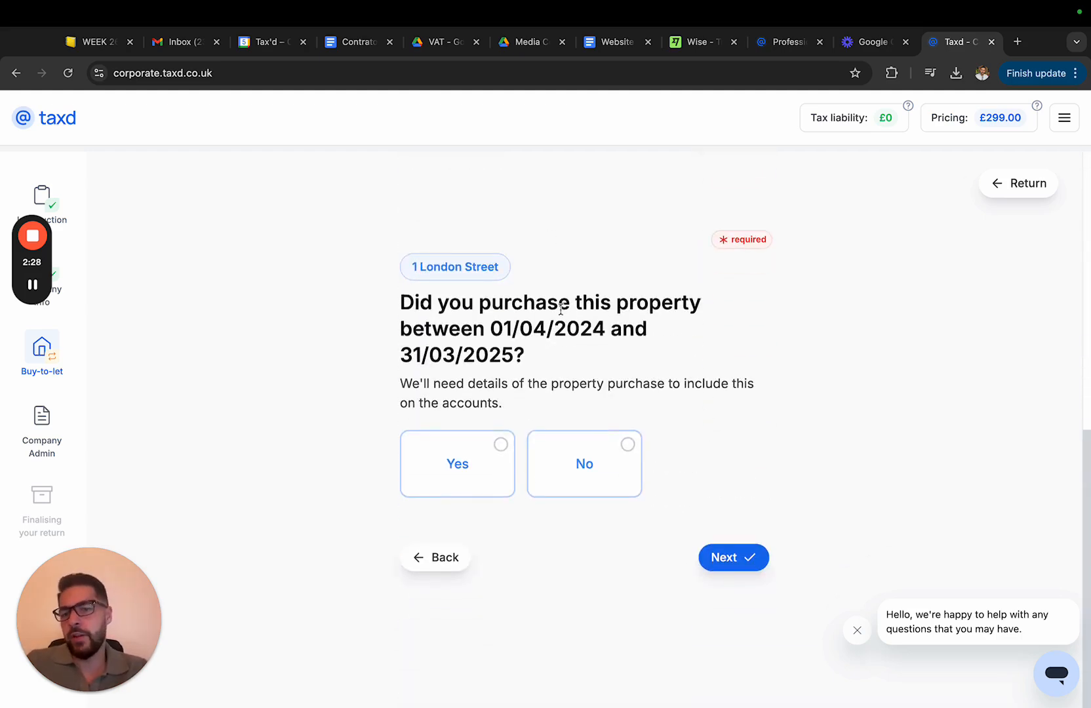
Confirm the property was purchased in the period and add a Stamp Duty purchase fee of £5,000
{"action": "left_click", "coordinate": [453, 471]}
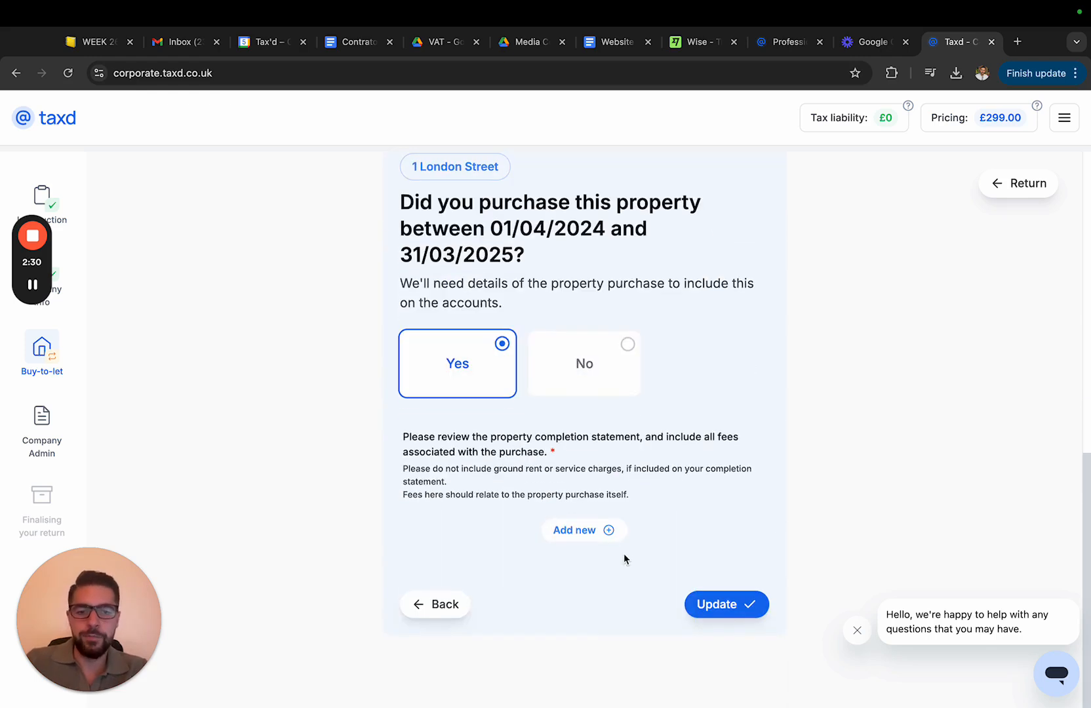
{"action": "left_click", "coordinate": [583, 540]}
{"action": "scroll", "coordinate": [703, 438], "scroll_direction": "down", "scroll_amount": 1}
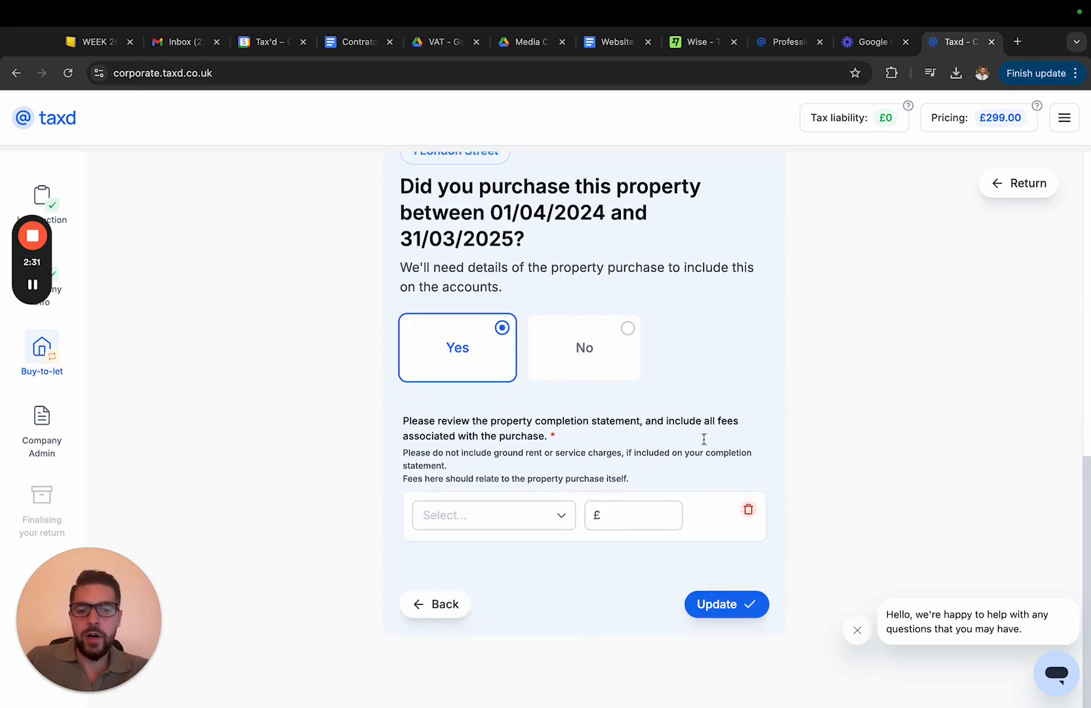
{"action": "left_click", "coordinate": [472, 517]}
{"action": "left_click", "coordinate": [476, 549]}
{"action": "left_click", "coordinate": [627, 514]}
{"action": "type", "text": "5,00"}
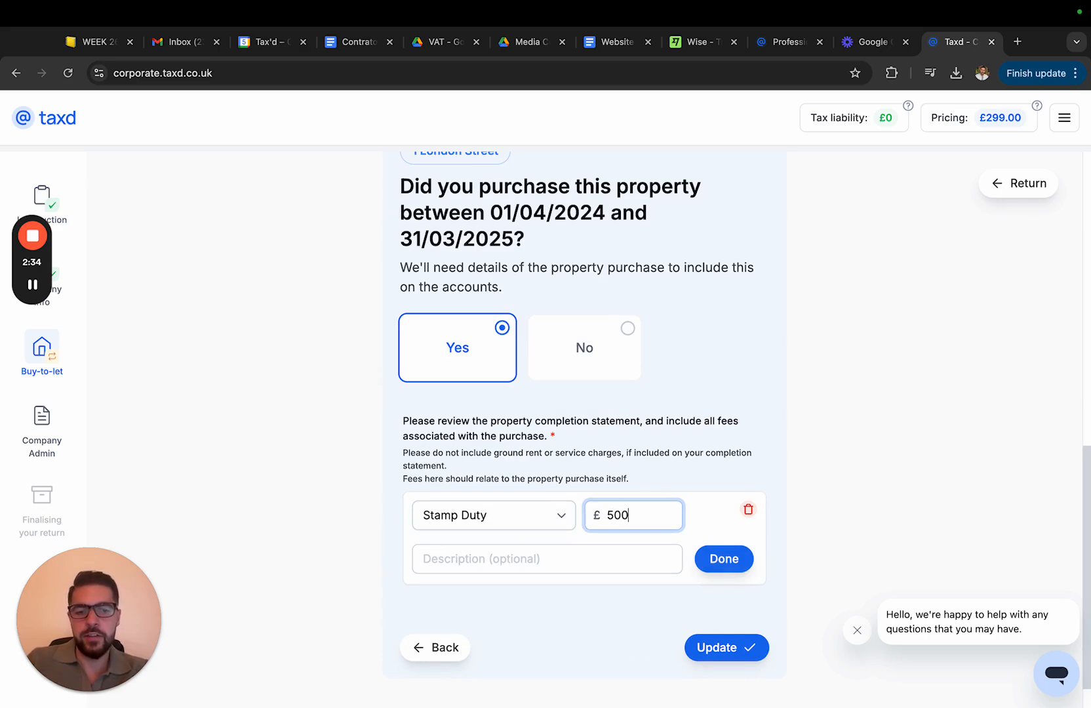
{"action": "type", "text": "0"}
{"action": "left_click", "coordinate": [727, 559]}
Add a Legal Fees purchase fee of £1,800 and continue
{"action": "left_click", "coordinate": [570, 563]}
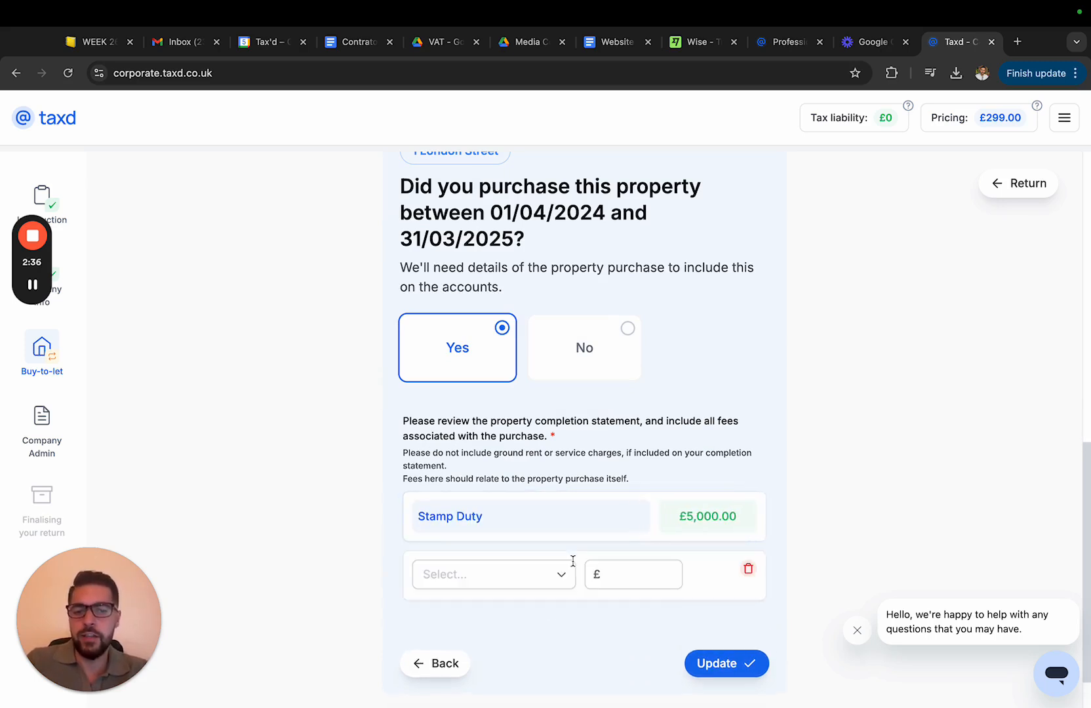
{"action": "left_click", "coordinate": [535, 567]}
{"action": "left_click", "coordinate": [484, 643]}
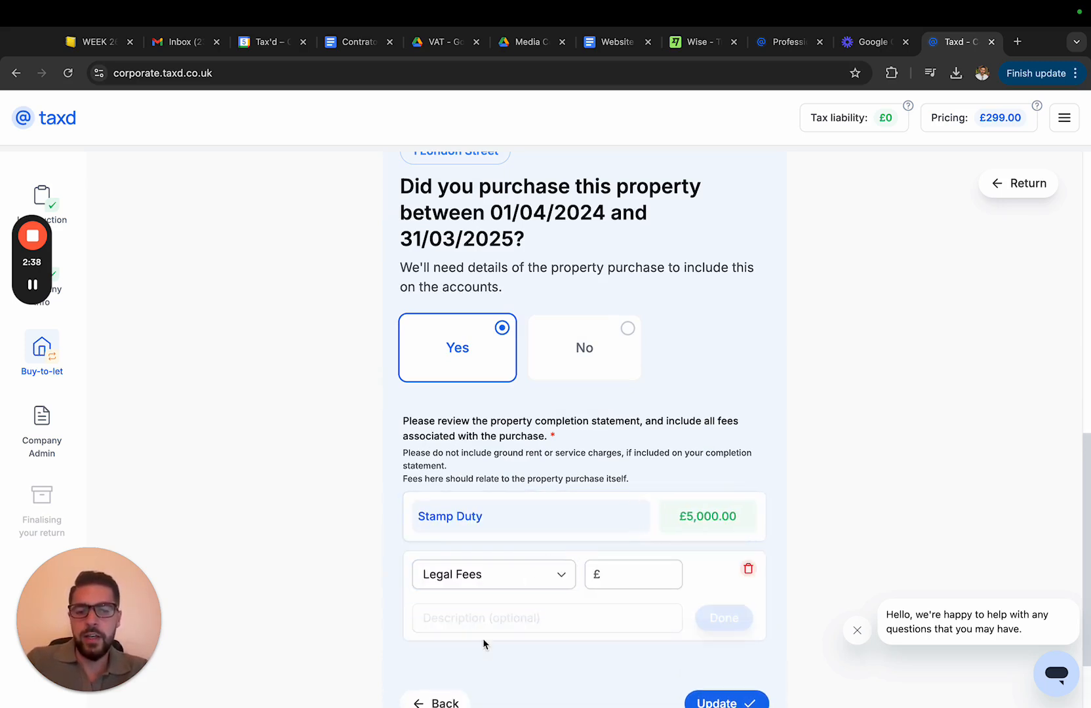
{"action": "left_click", "coordinate": [623, 584]}
{"action": "type", "text": "1,80"}
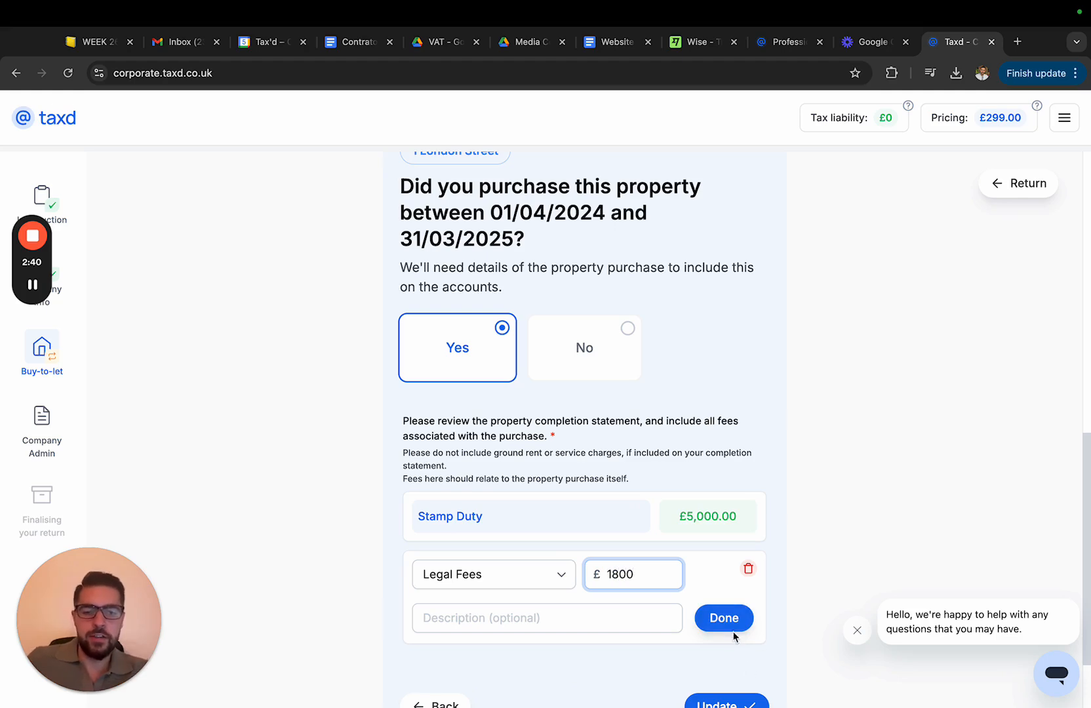
{"action": "type", "text": "0"}
{"action": "left_click", "coordinate": [732, 631]}
{"action": "scroll", "coordinate": [728, 639], "scroll_direction": "down", "scroll_amount": 1}
{"action": "left_click", "coordinate": [725, 651]}
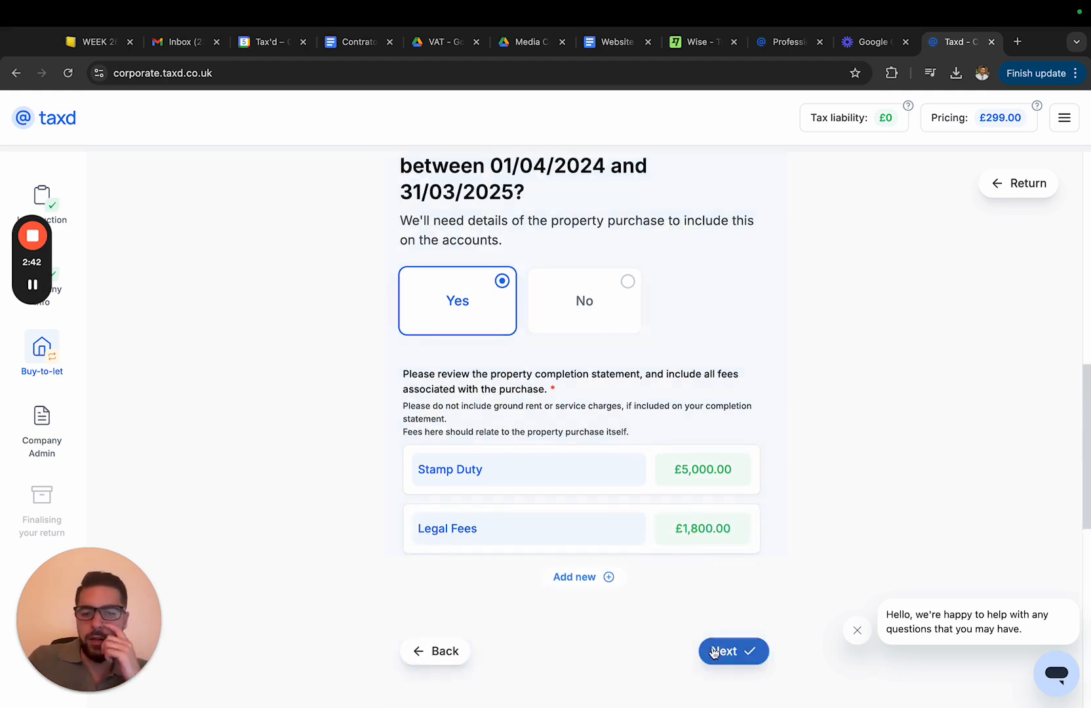
{"action": "left_click", "coordinate": [714, 651]}
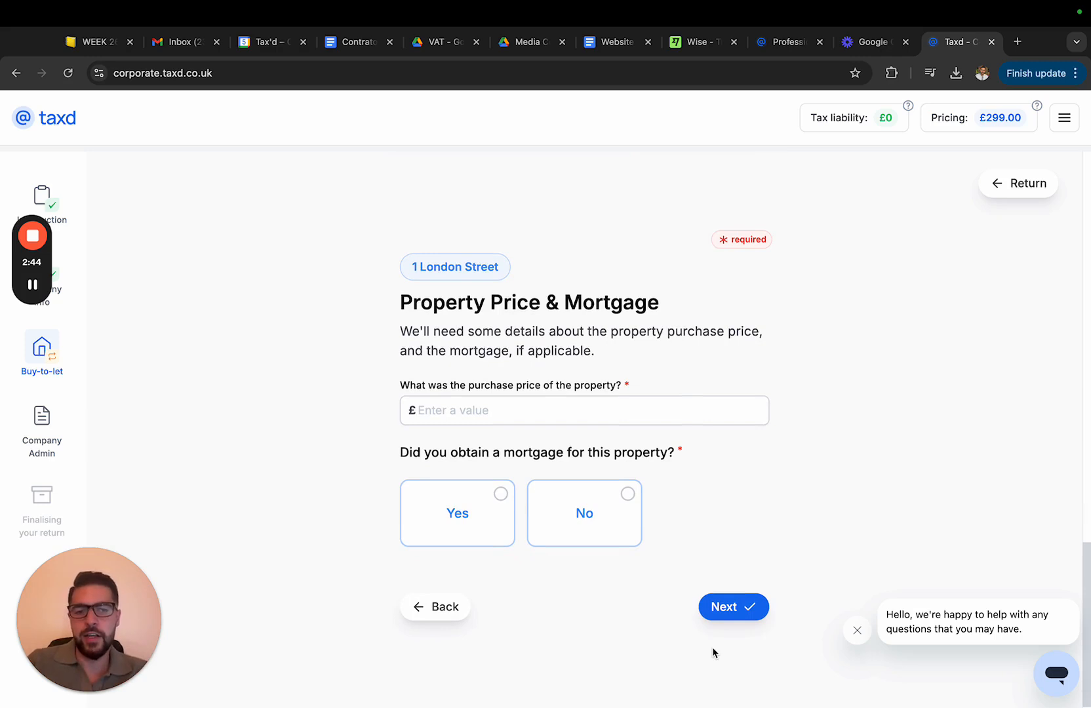
Enter a purchase price of £200,000, confirm a mortgage of £150,000, and continue
{"action": "left_click", "coordinate": [545, 400]}
{"action": "type", "text": "200000"}
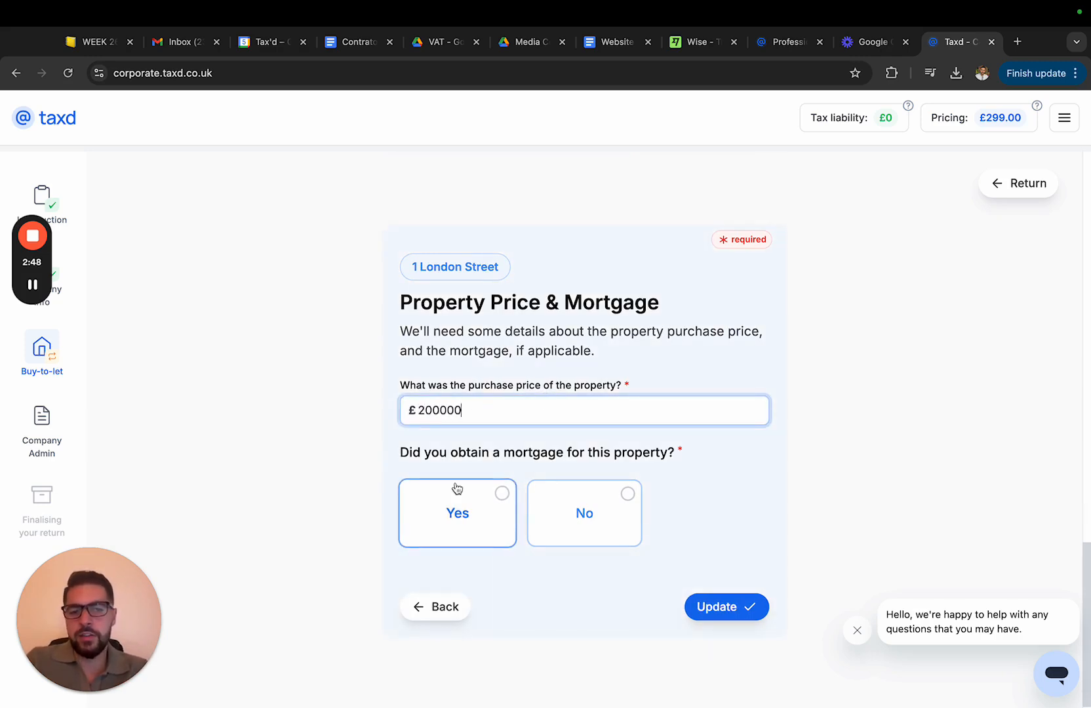
{"action": "left_click", "coordinate": [470, 506]}
{"action": "left_click", "coordinate": [429, 627]}
{"action": "type", "text": "150000"}
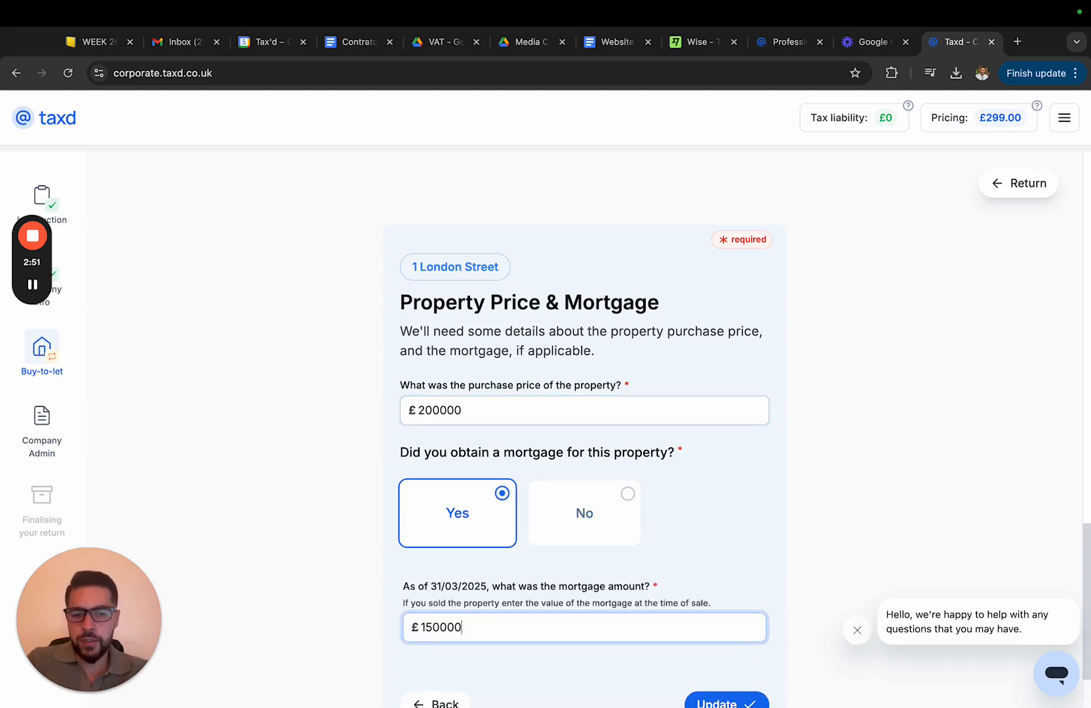
{"action": "scroll", "coordinate": [694, 535], "scroll_direction": "down", "scroll_amount": 3}
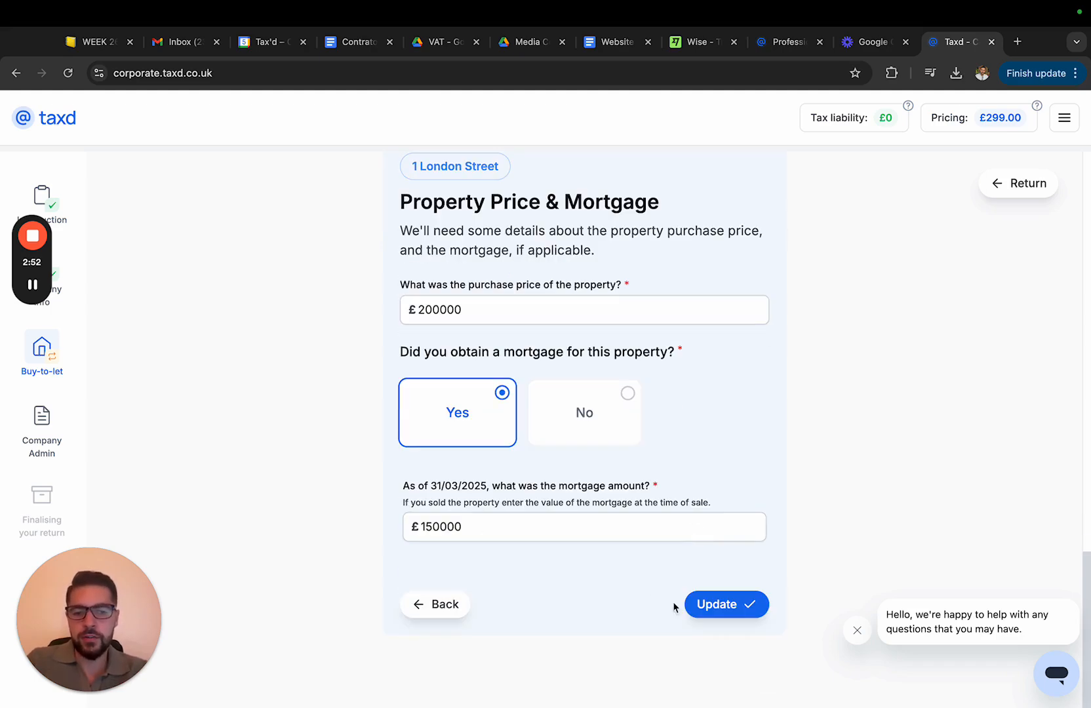
{"action": "left_click", "coordinate": [703, 600]}
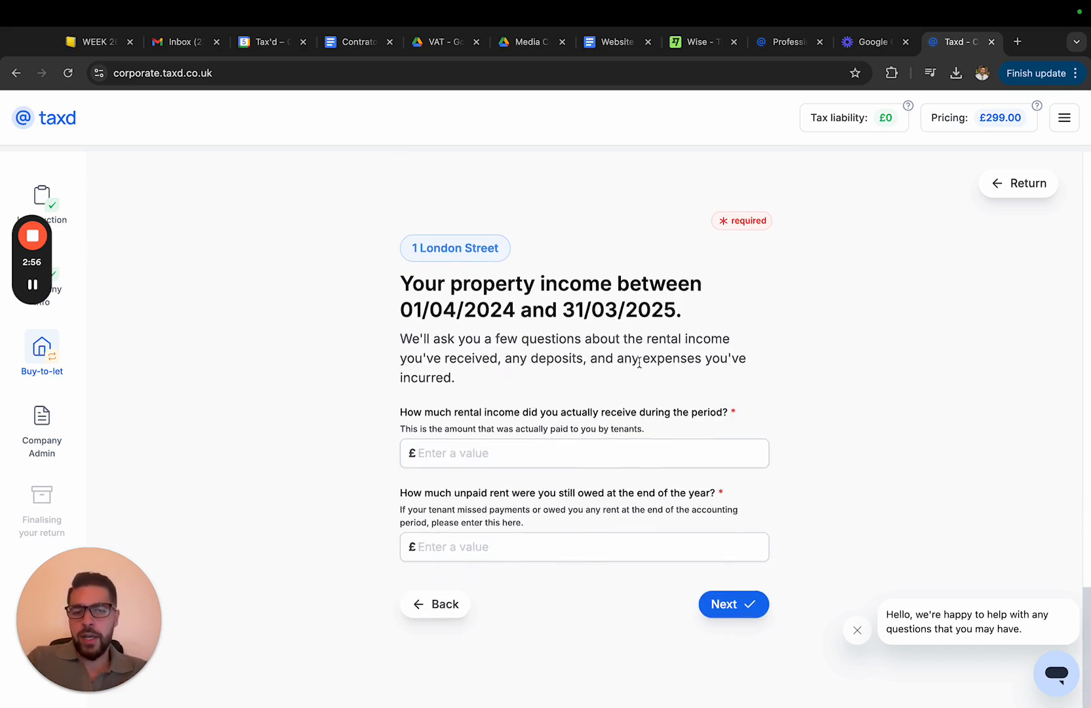
Enter £8,000 rental income received and £0 unpaid rent, then continue
{"action": "left_click", "coordinate": [485, 454]}
{"action": "type", "text": "8000"}
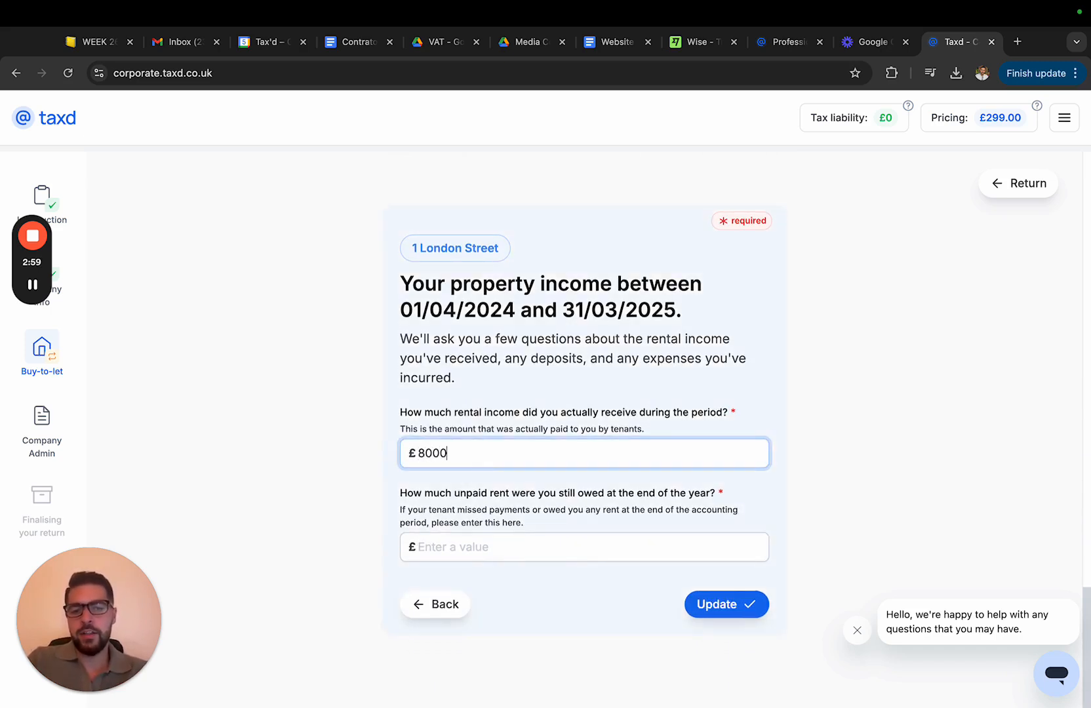
{"action": "left_click", "coordinate": [426, 544]}
{"action": "type", "text": "0"}
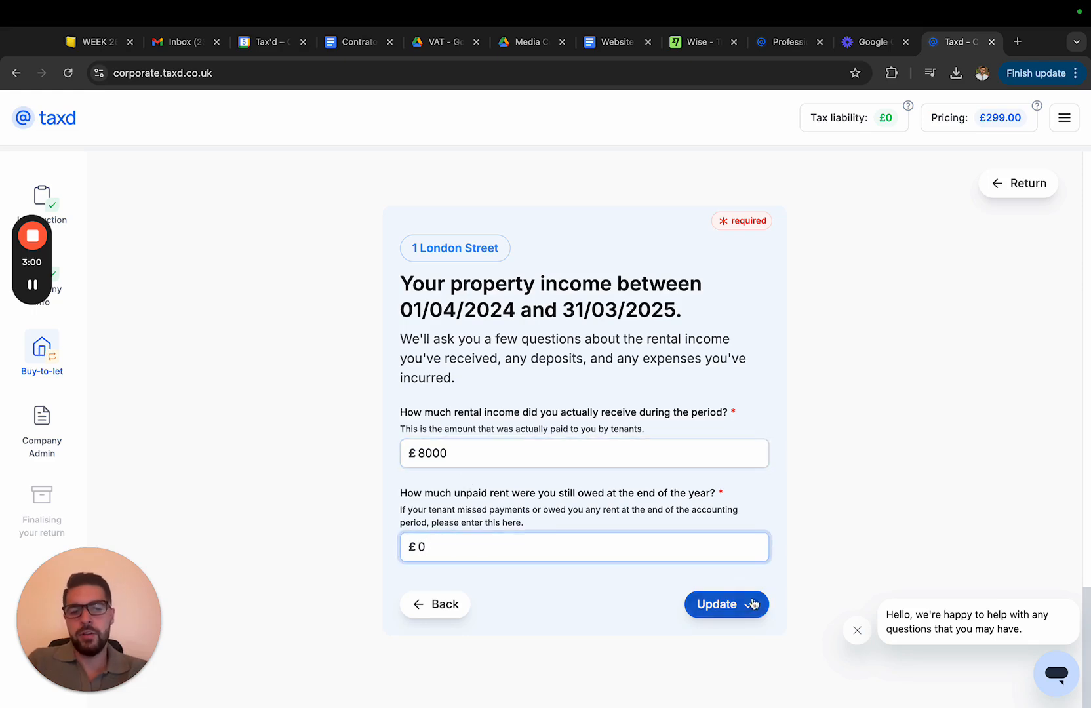
{"action": "left_click", "coordinate": [729, 602]}
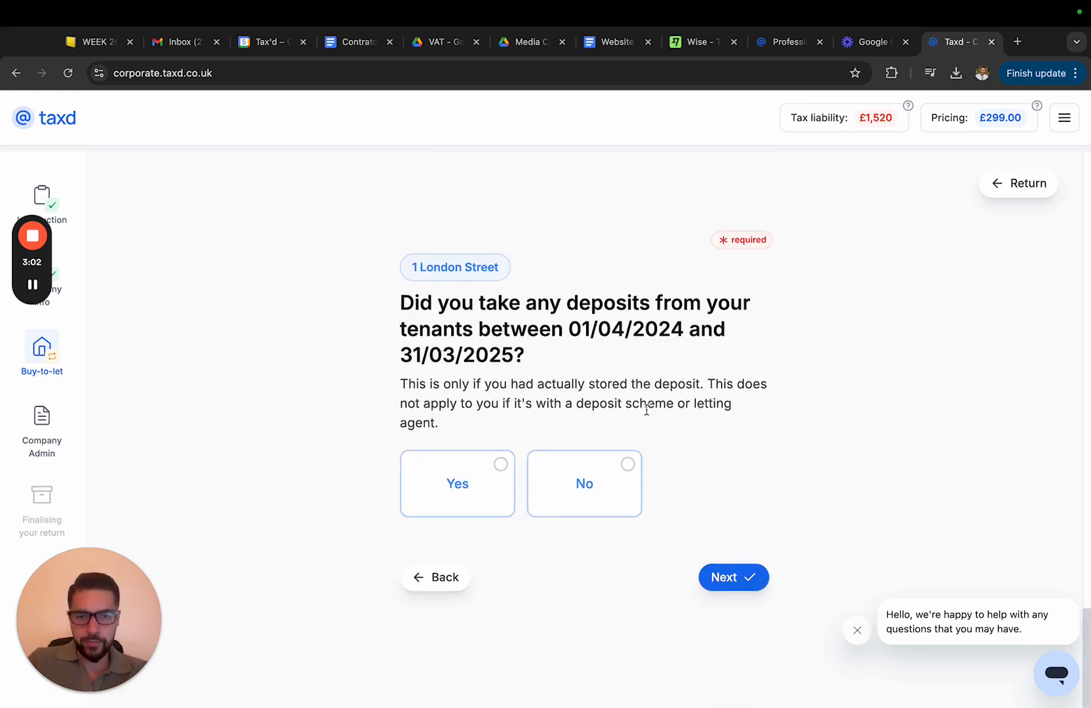
Answer No to tenant deposits, Yes to property expenses, and No to improvements or upgrades
{"action": "left_click", "coordinate": [562, 488]}
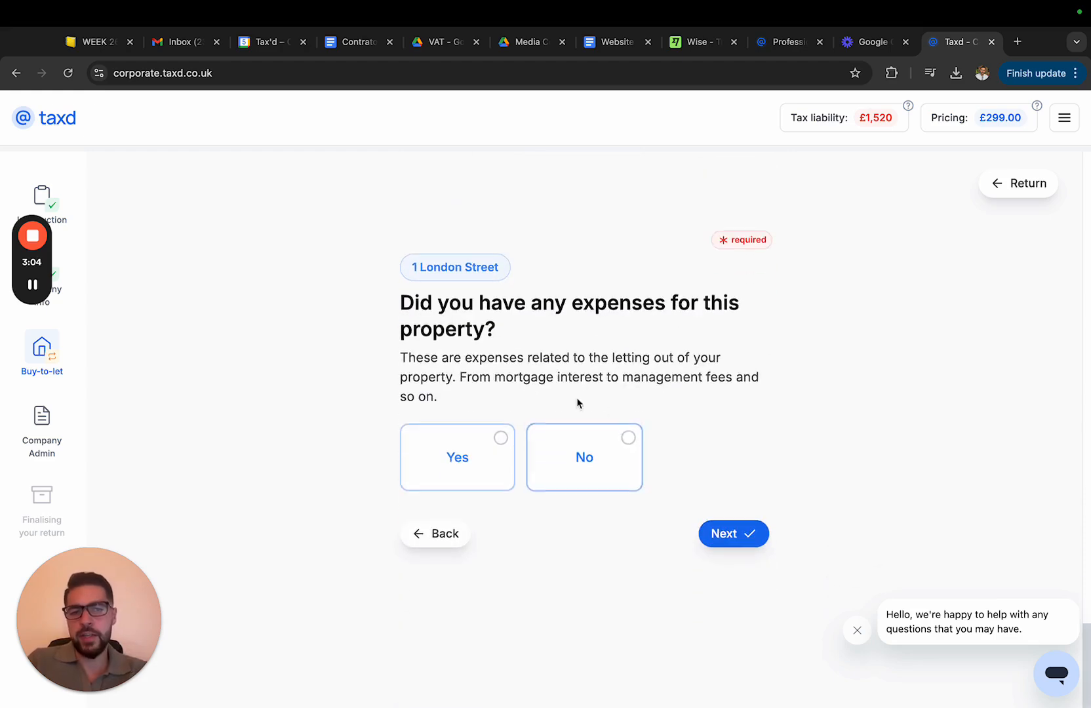
{"action": "left_click", "coordinate": [491, 454]}
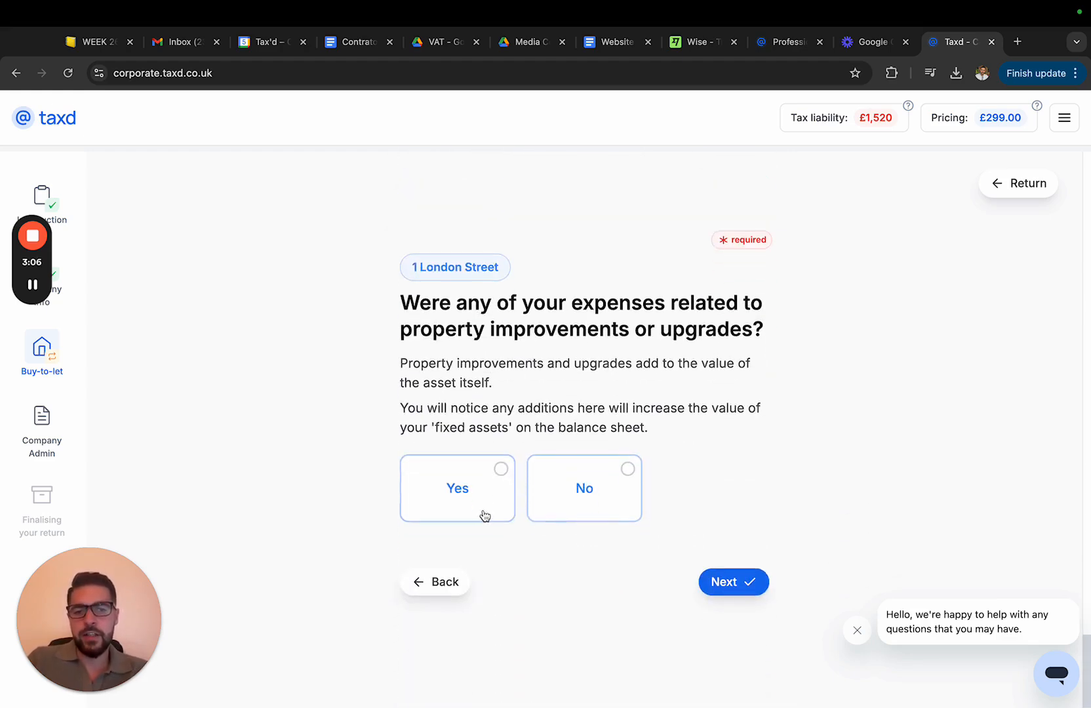
{"action": "left_click", "coordinate": [562, 495]}
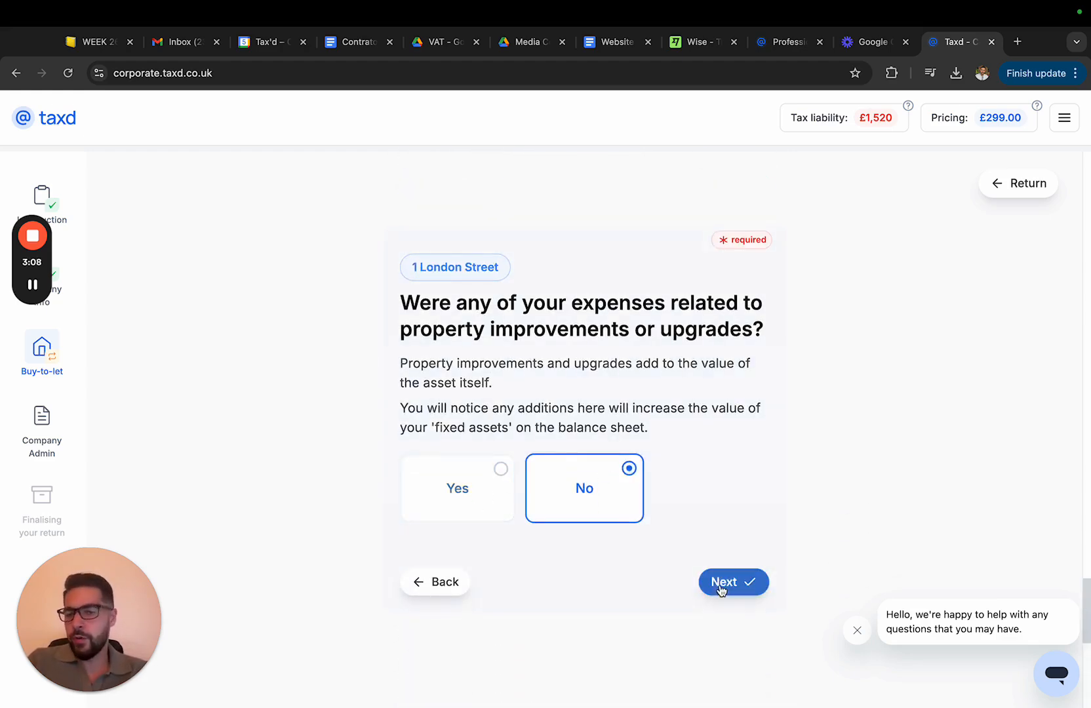
{"action": "left_click", "coordinate": [587, 459]}
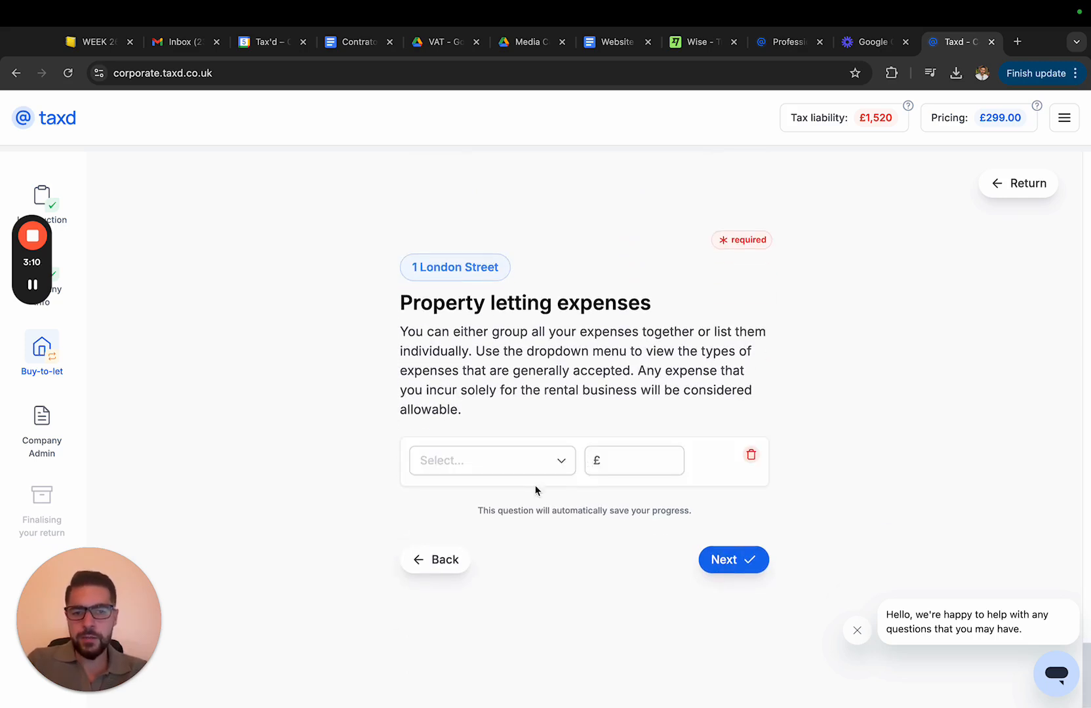
Add a Mortgage interest letting expense of £6,000 and continue
{"action": "left_click", "coordinate": [515, 460]}
{"action": "scroll", "coordinate": [516, 531], "scroll_direction": "down", "scroll_amount": 2}
{"action": "left_click", "coordinate": [481, 547]}
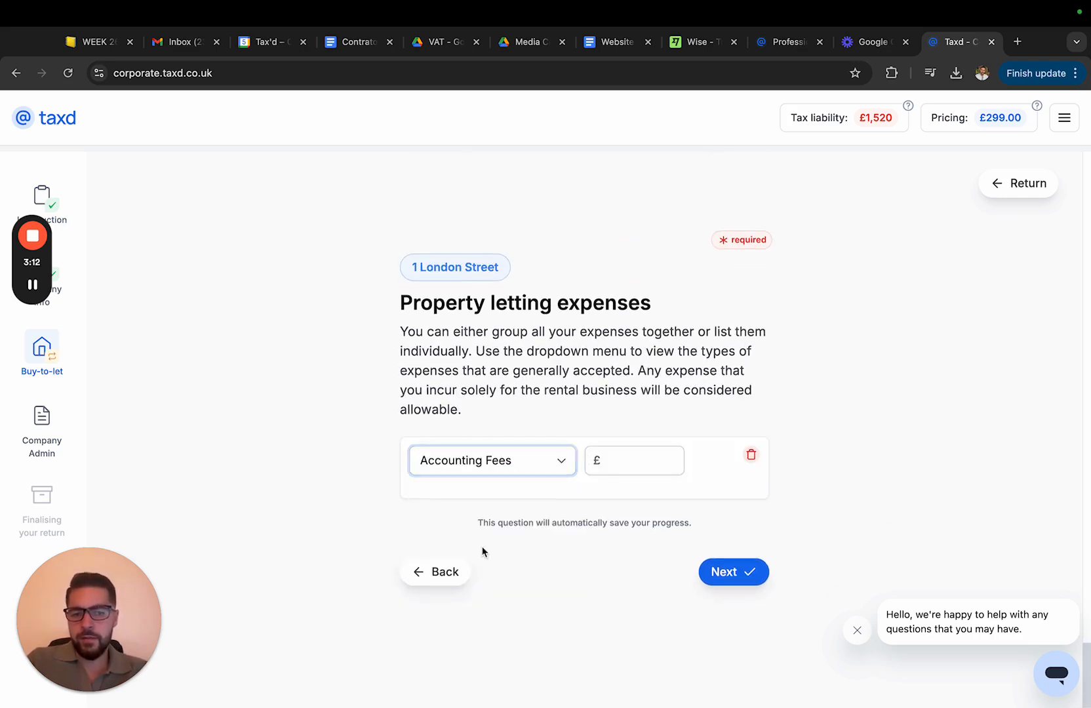
{"action": "left_click", "coordinate": [523, 462]}
{"action": "scroll", "coordinate": [516, 545], "scroll_direction": "down", "scroll_amount": 2}
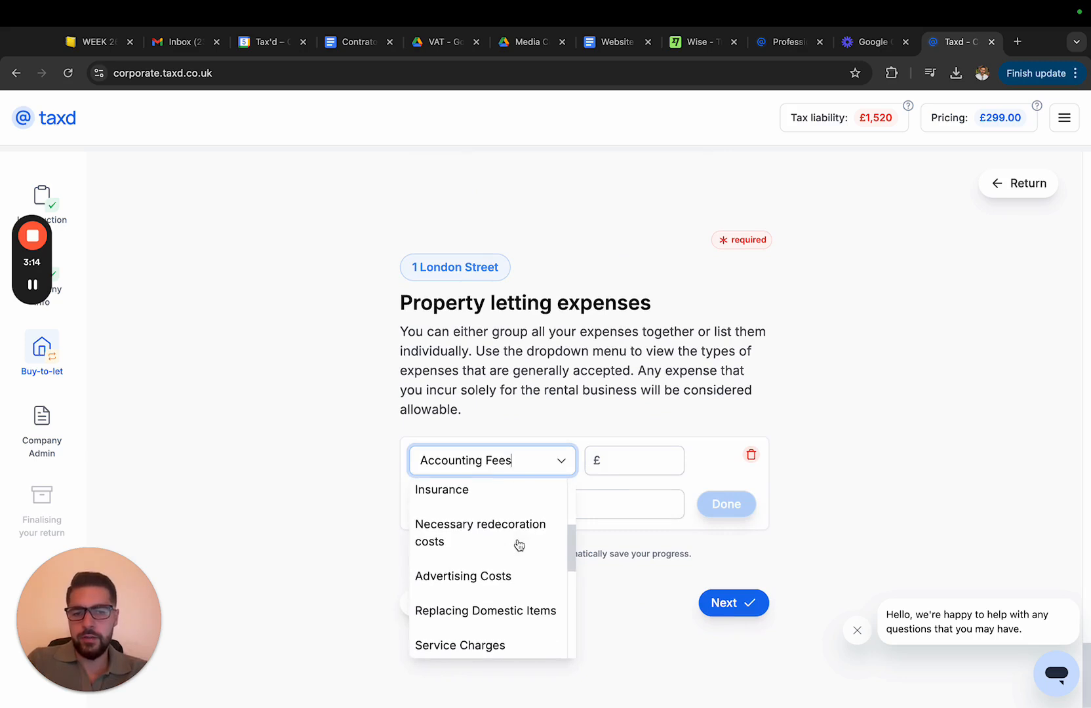
{"action": "scroll", "coordinate": [518, 545], "scroll_direction": "up", "scroll_amount": 3}
{"action": "left_click", "coordinate": [499, 497]}
{"action": "left_click", "coordinate": [634, 456]}
{"action": "type", "text": "6000"}
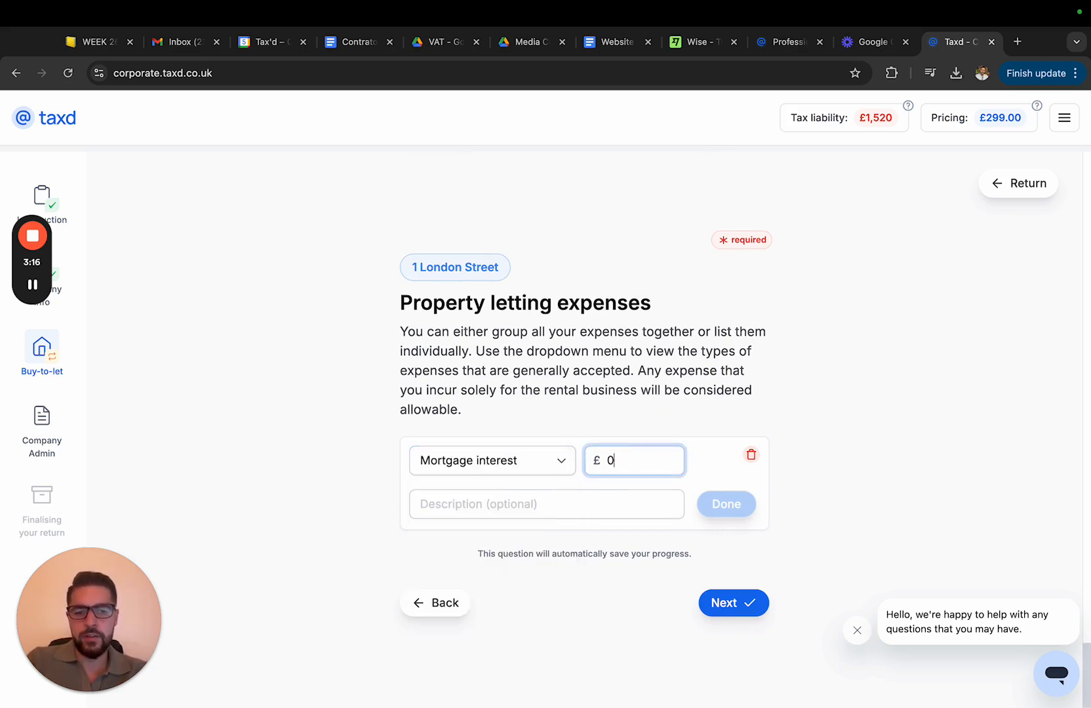
{"action": "left_click", "coordinate": [721, 496]}
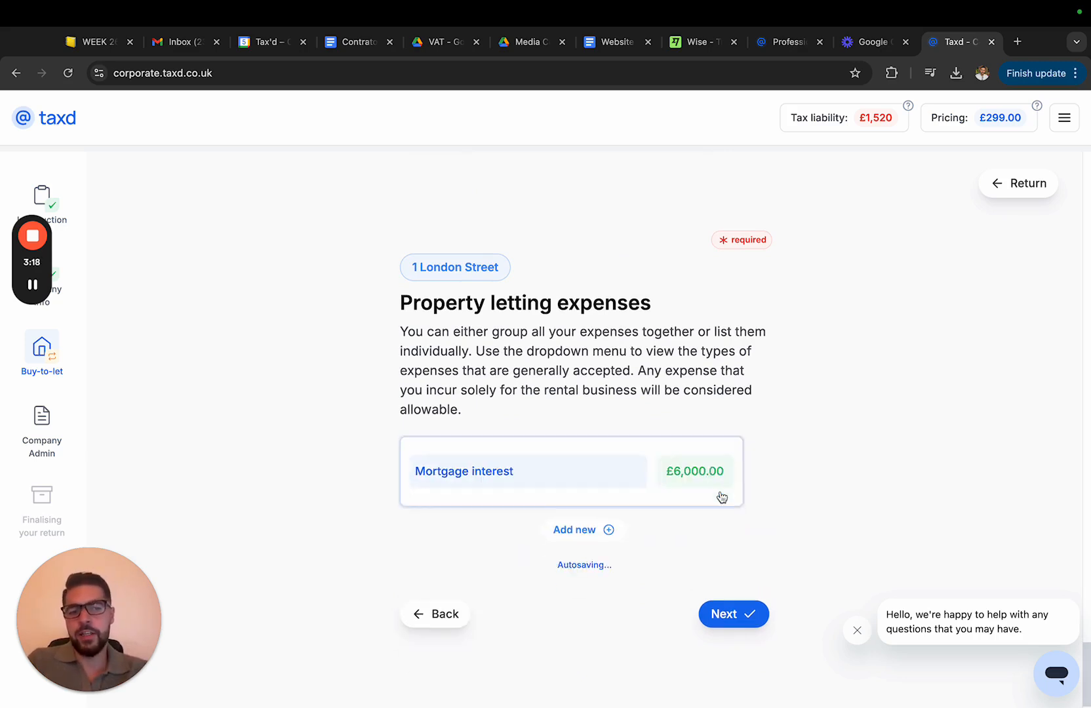
{"action": "left_click", "coordinate": [721, 594]}
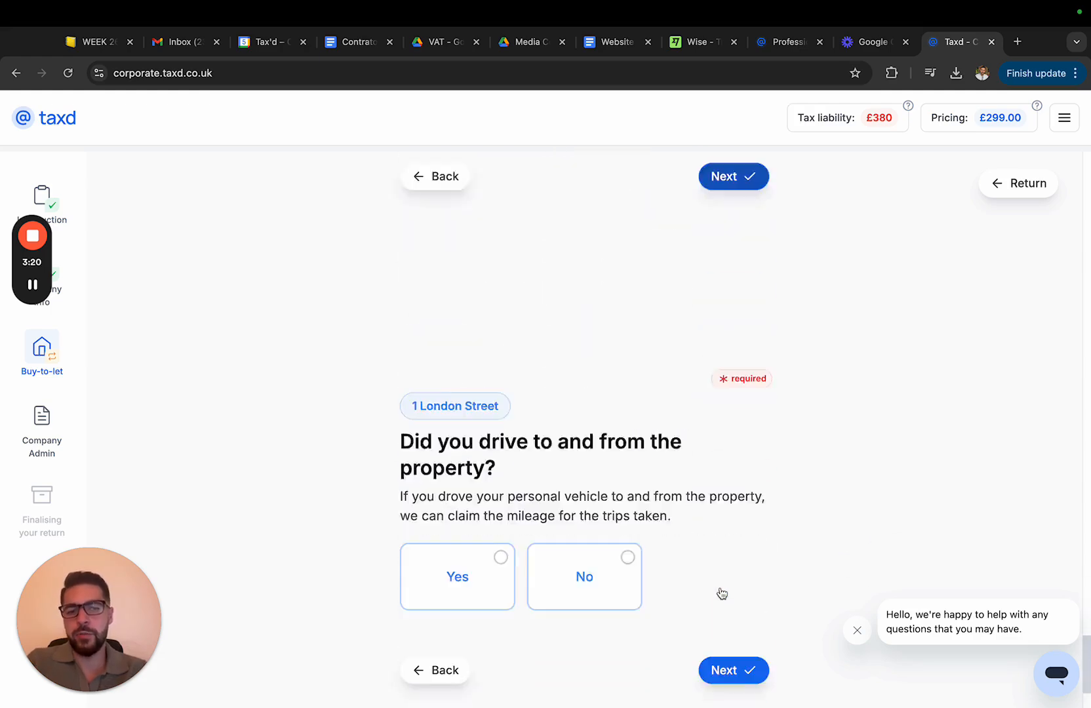
Answer No to driving to the property and continue past the property list
{"action": "left_click", "coordinate": [604, 457]}
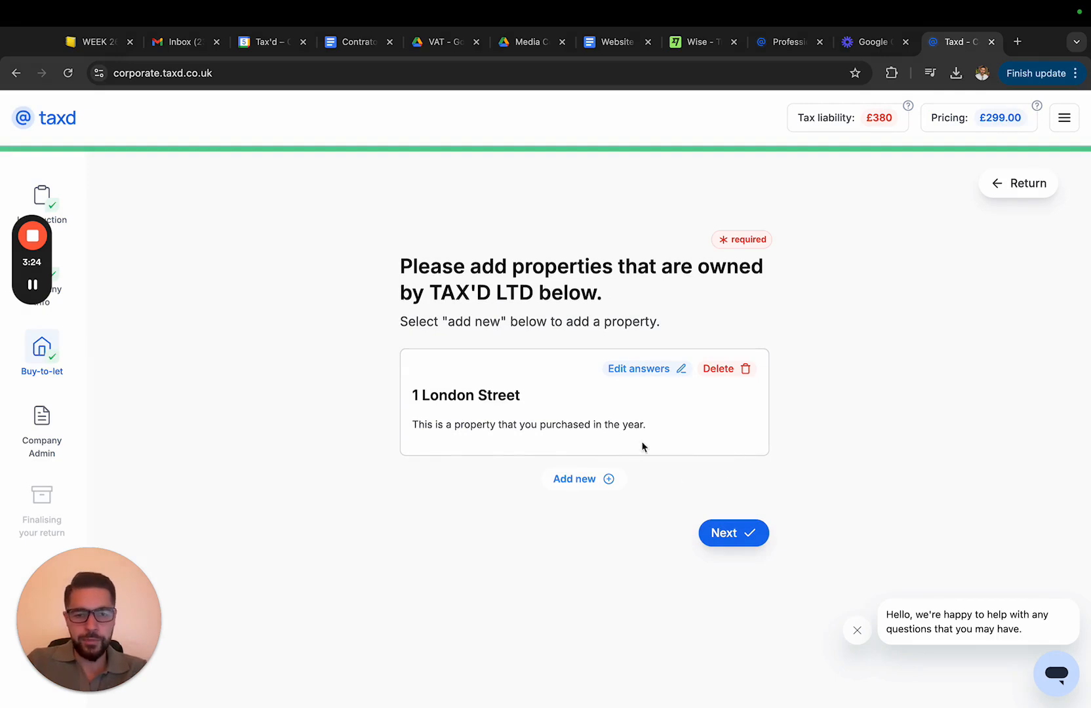
{"action": "left_click", "coordinate": [708, 534]}
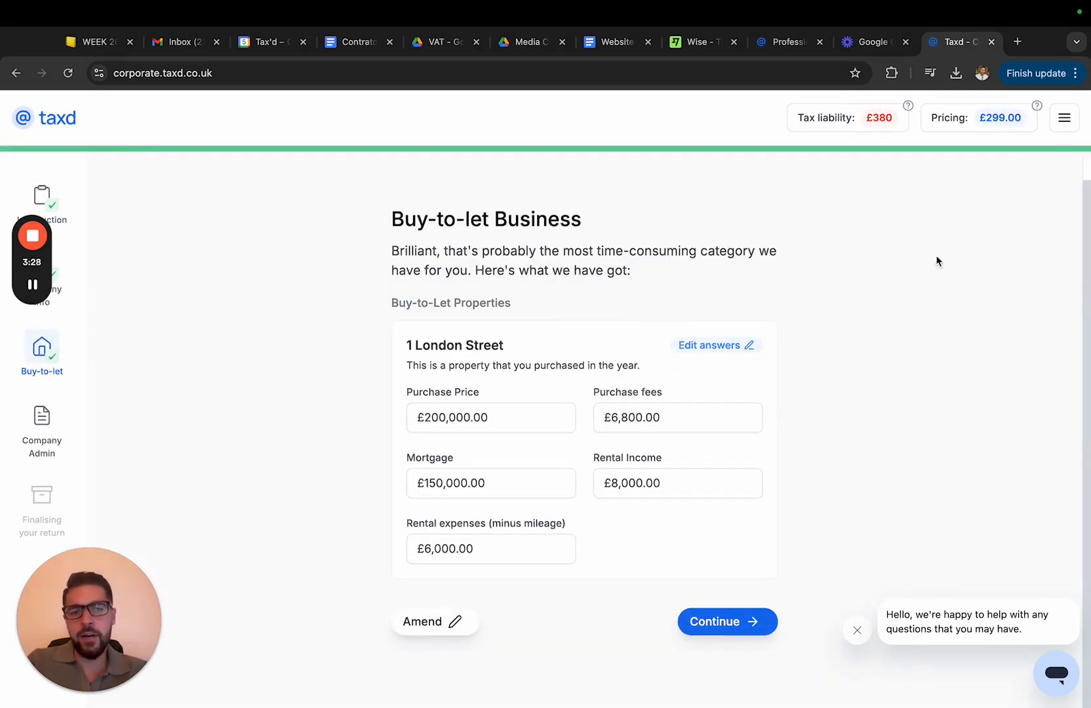
Open the tax liability breakdown, then continue past the buy-to-let summary and Company Admin introduction
{"action": "left_click", "coordinate": [856, 124]}
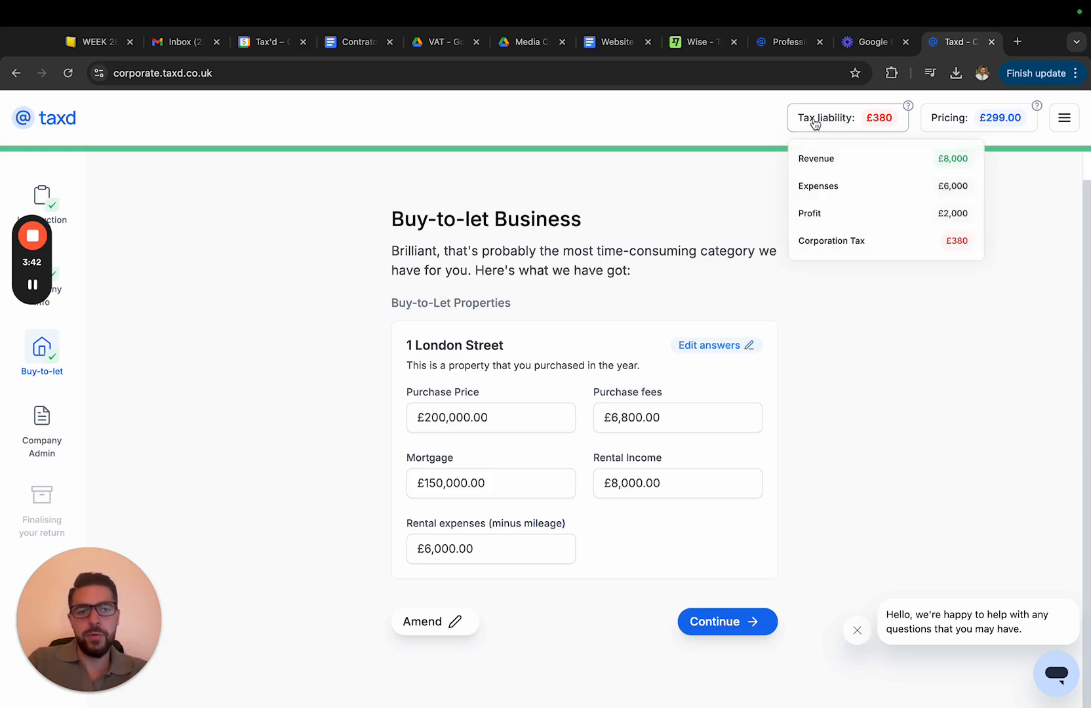
{"action": "left_click", "coordinate": [704, 631]}
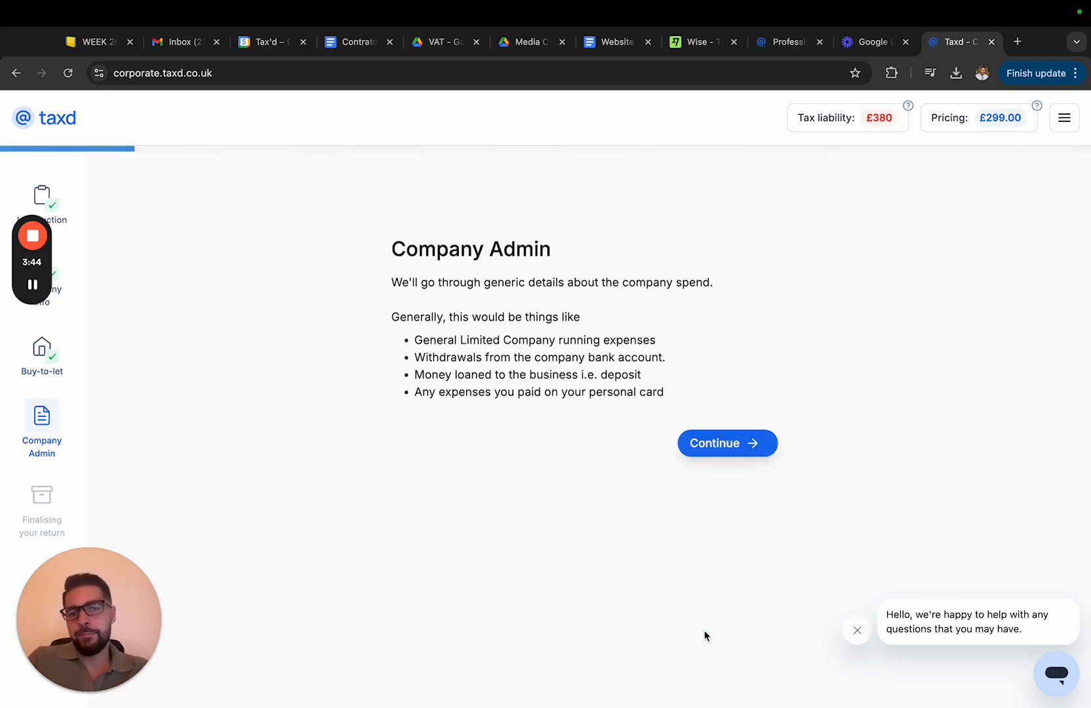
{"action": "left_click", "coordinate": [737, 452]}
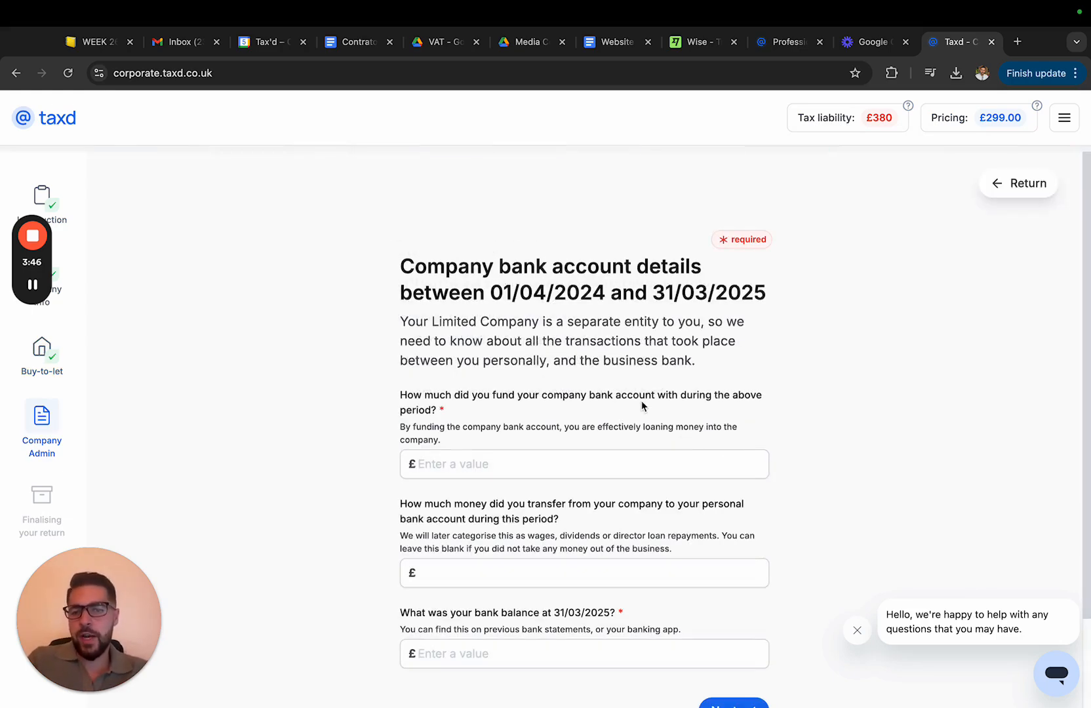
Enter company bank details: £55000 funded into the account, £0 transferred out, and a £4000 balance at 31/03/2025, then save
{"action": "scroll", "coordinate": [641, 401], "scroll_direction": "down", "scroll_amount": 2}
{"action": "scroll", "coordinate": [641, 401], "scroll_direction": "up", "scroll_amount": 2}
{"action": "scroll", "coordinate": [641, 400], "scroll_direction": "down", "scroll_amount": 2}
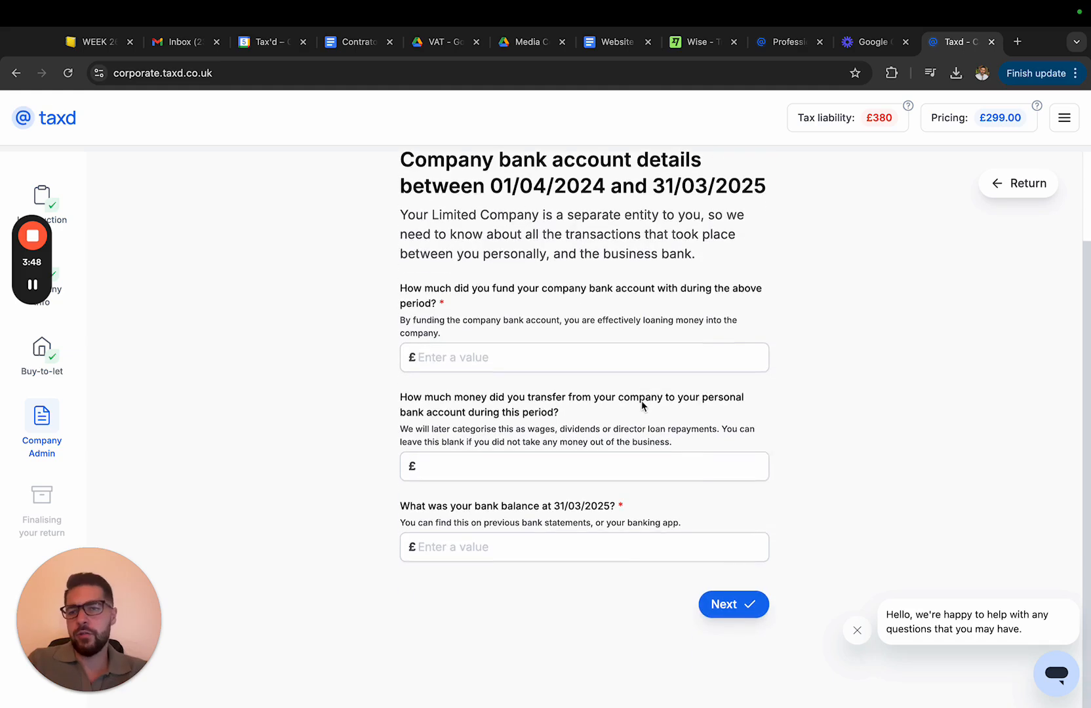
{"action": "scroll", "coordinate": [641, 400], "scroll_direction": "up", "scroll_amount": 2}
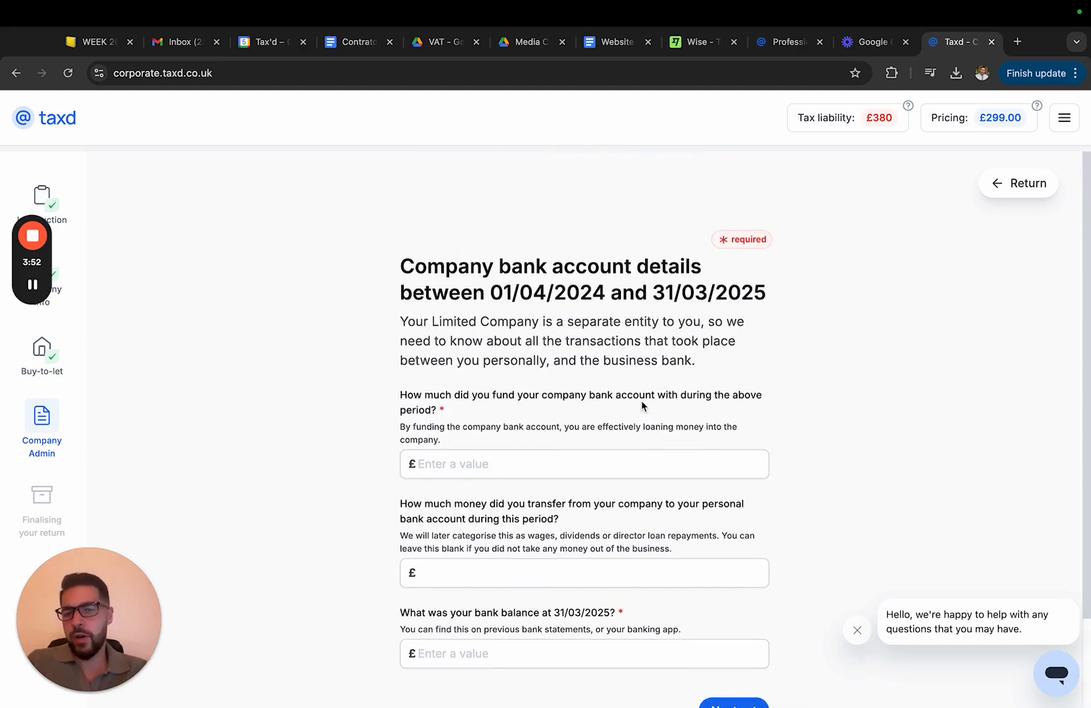
{"action": "scroll", "coordinate": [642, 341], "scroll_direction": "down", "scroll_amount": 2}
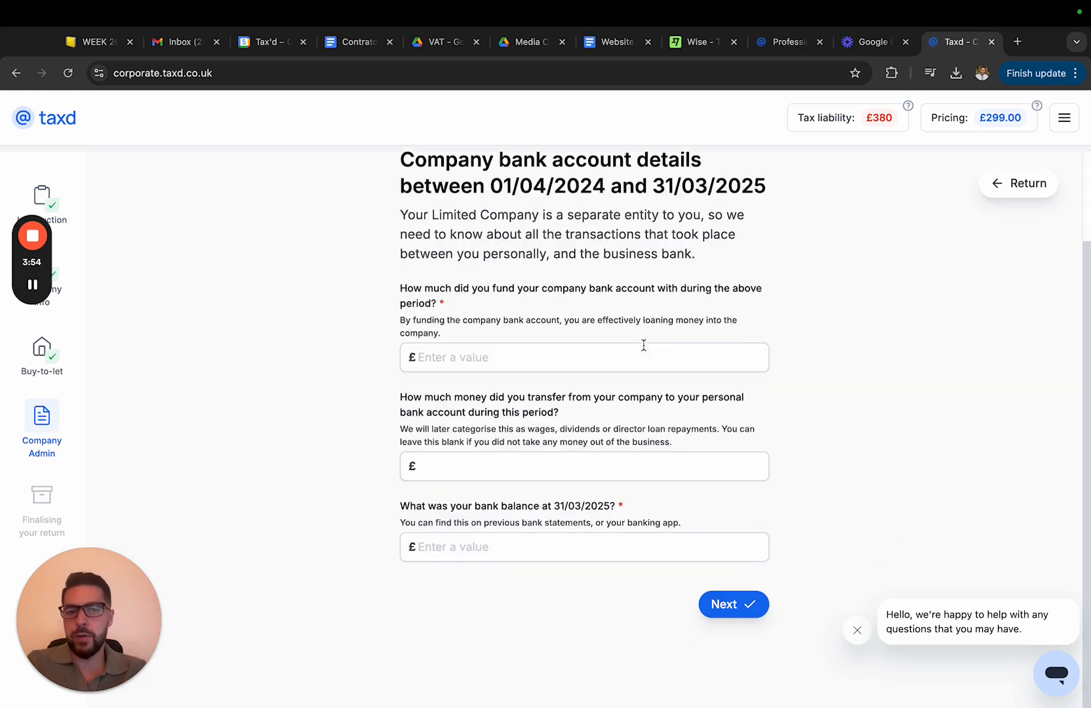
{"action": "scroll", "coordinate": [551, 382], "scroll_direction": "up", "scroll_amount": 1}
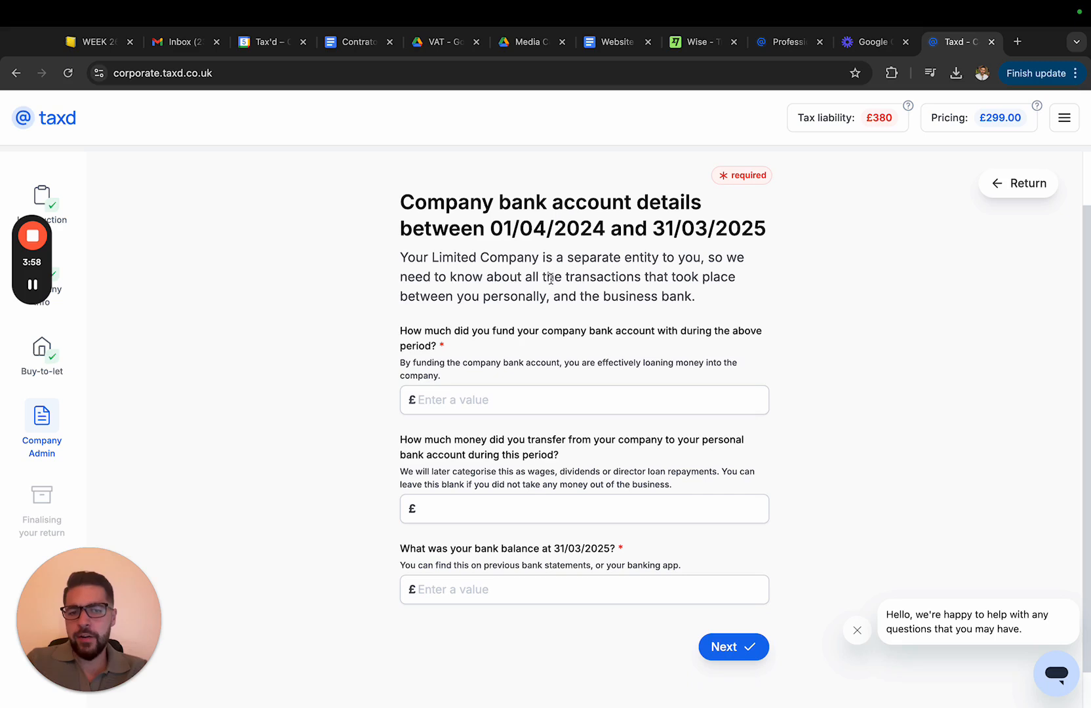
{"action": "left_click", "coordinate": [470, 395]}
{"action": "type", "text": "5500"}
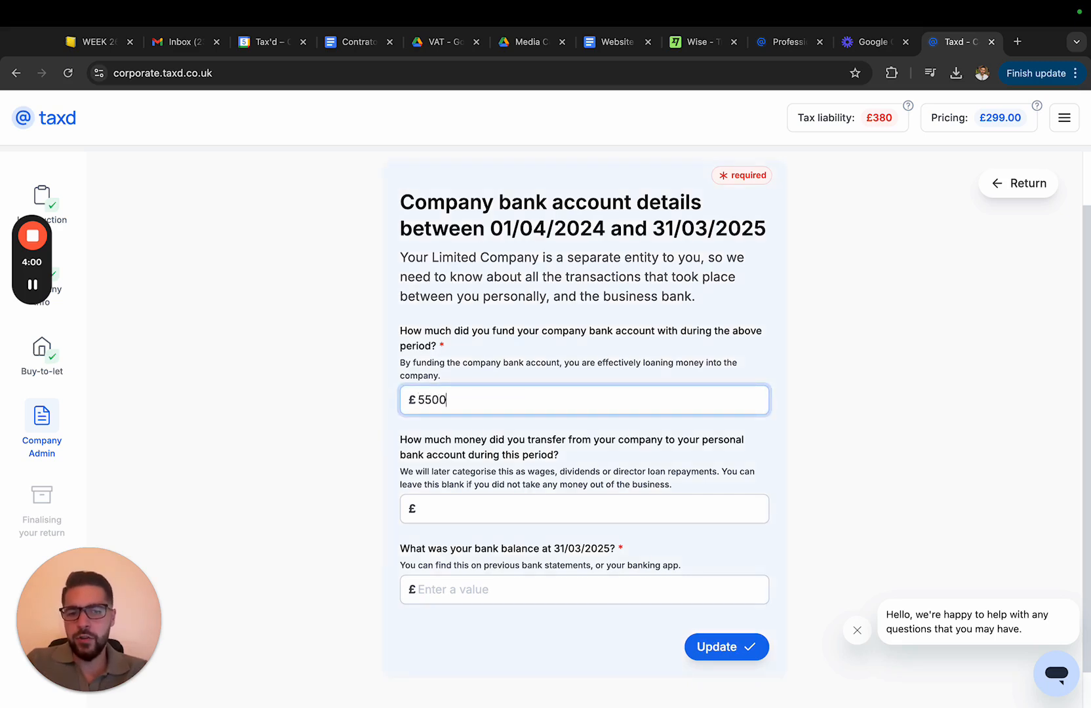
{"action": "type", "text": "0"}
{"action": "left_click", "coordinate": [467, 517]}
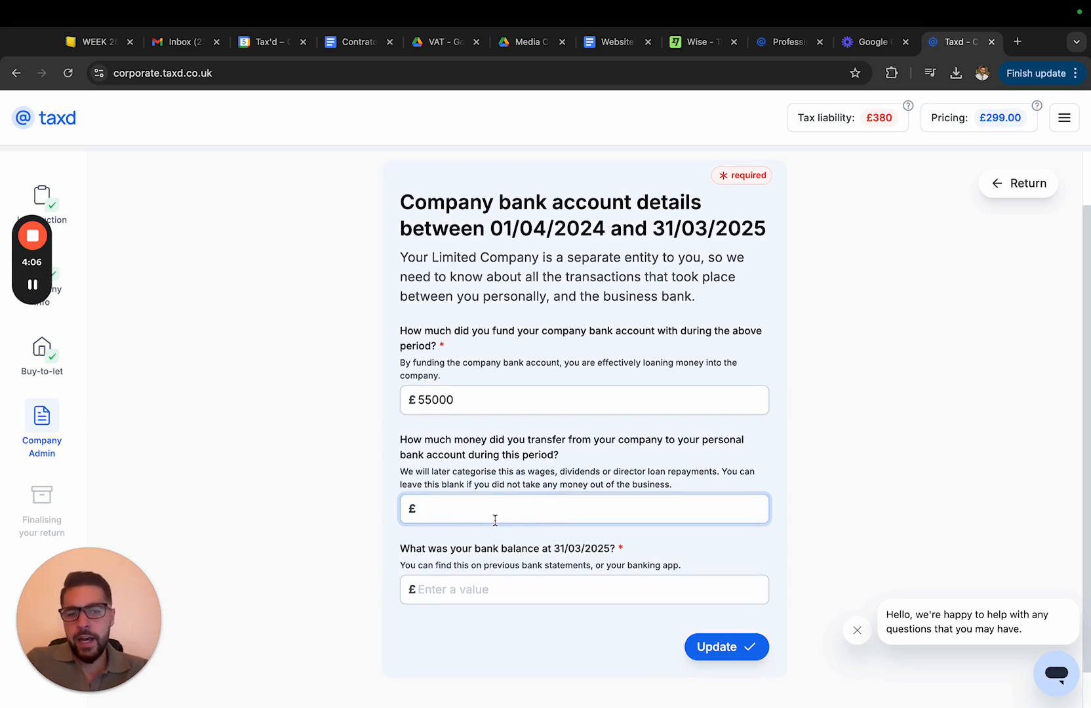
{"action": "type", "text": "0"}
{"action": "left_click", "coordinate": [506, 600]}
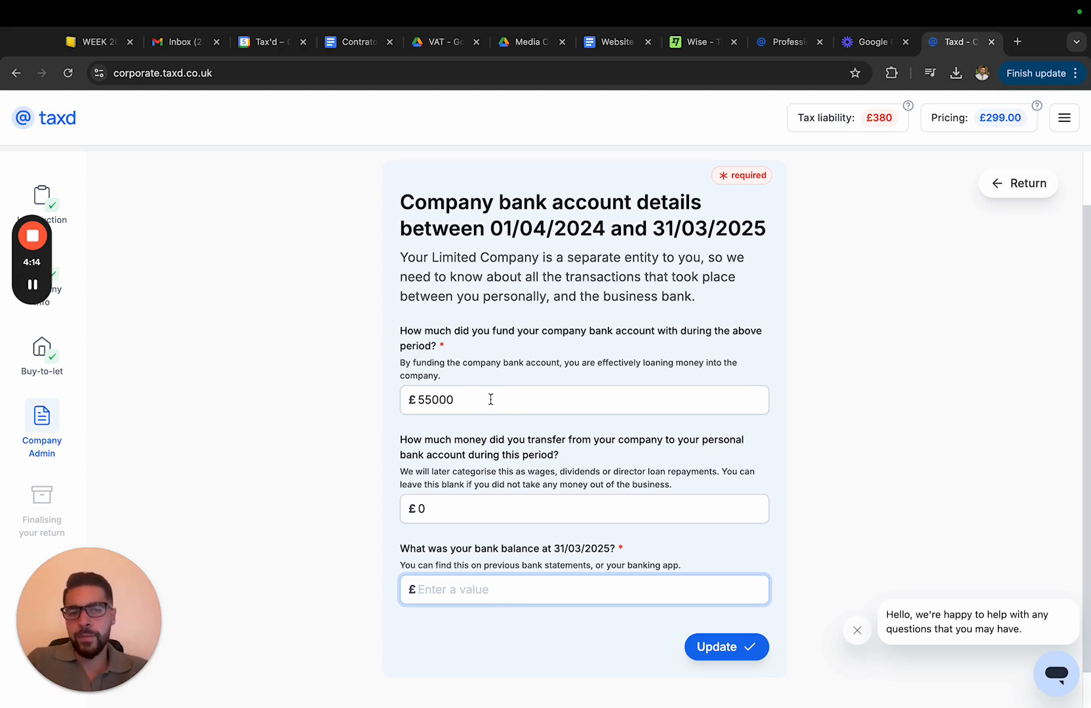
{"action": "type", "text": "4000"}
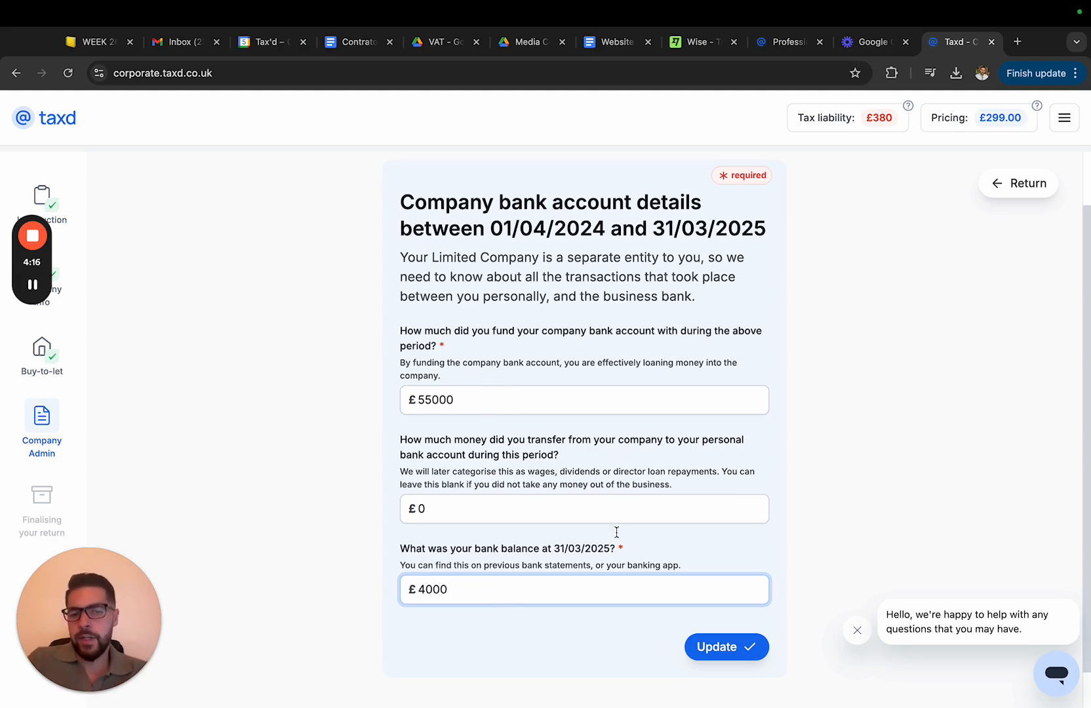
{"action": "left_click", "coordinate": [705, 652]}
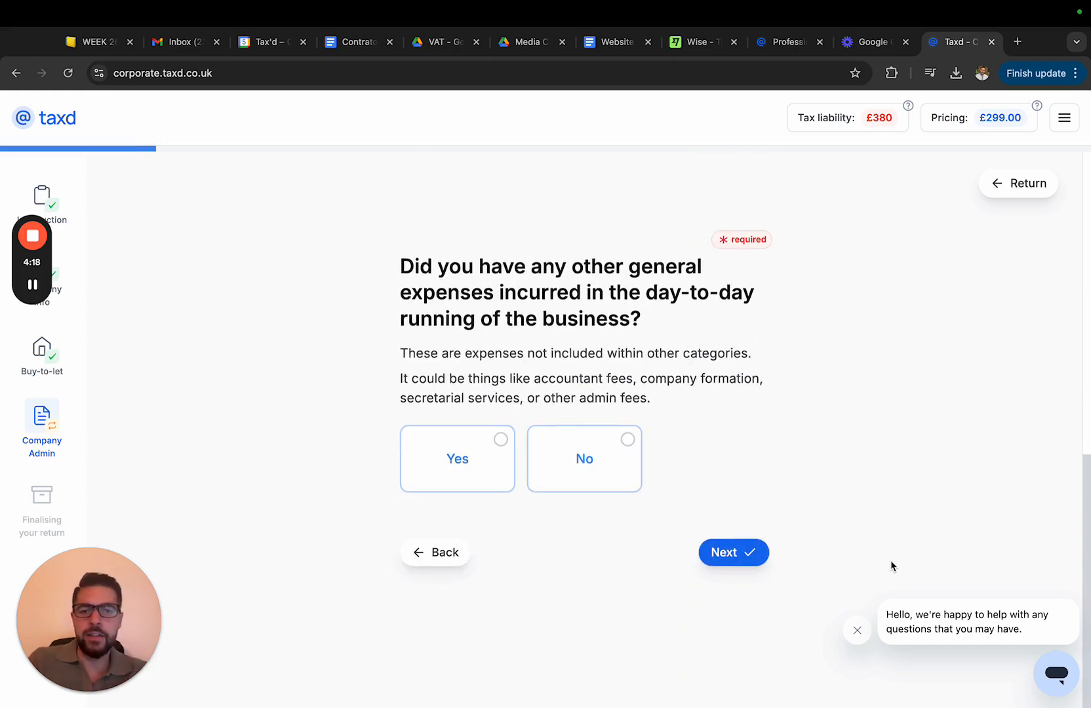
Answer No to other general running expenses and No to using a personal bank account for business purchases
{"action": "left_click", "coordinate": [561, 472]}
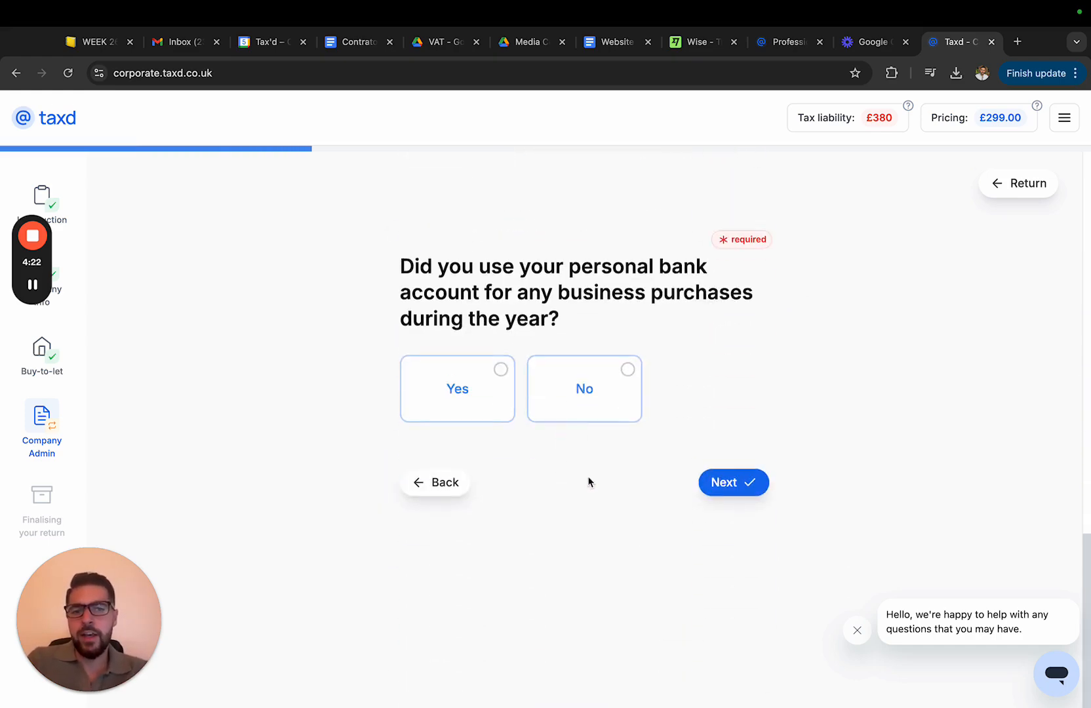
{"action": "left_click", "coordinate": [565, 405]}
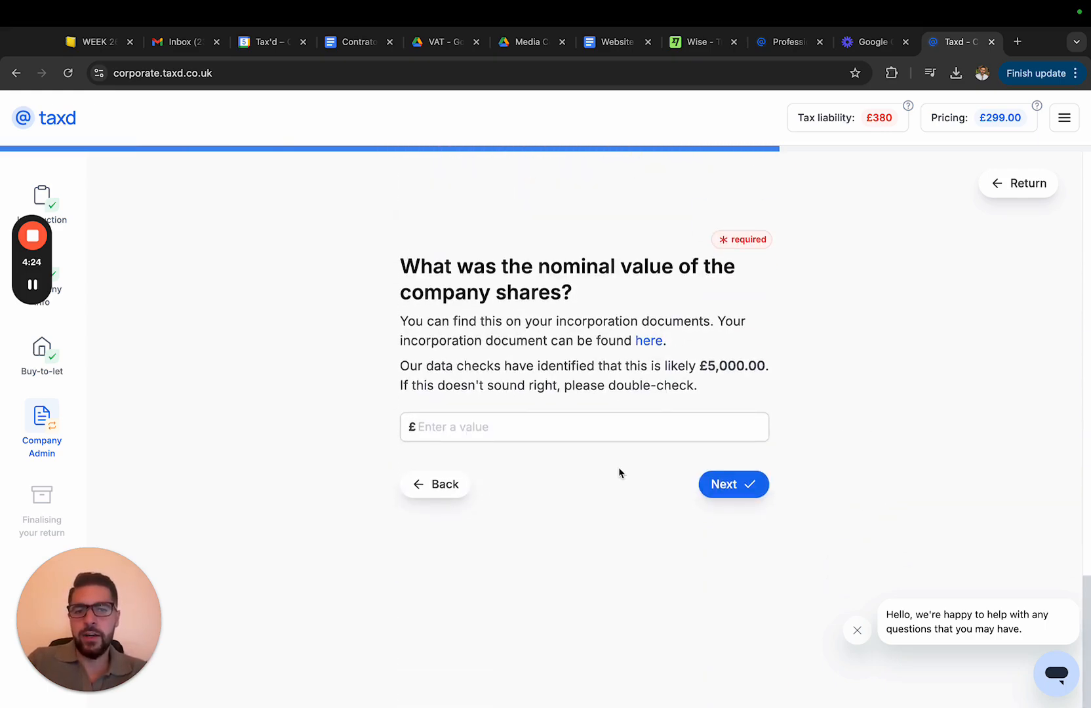
Set the nominal value of the company shares to £5000 and continue
{"action": "left_click", "coordinate": [614, 419]}
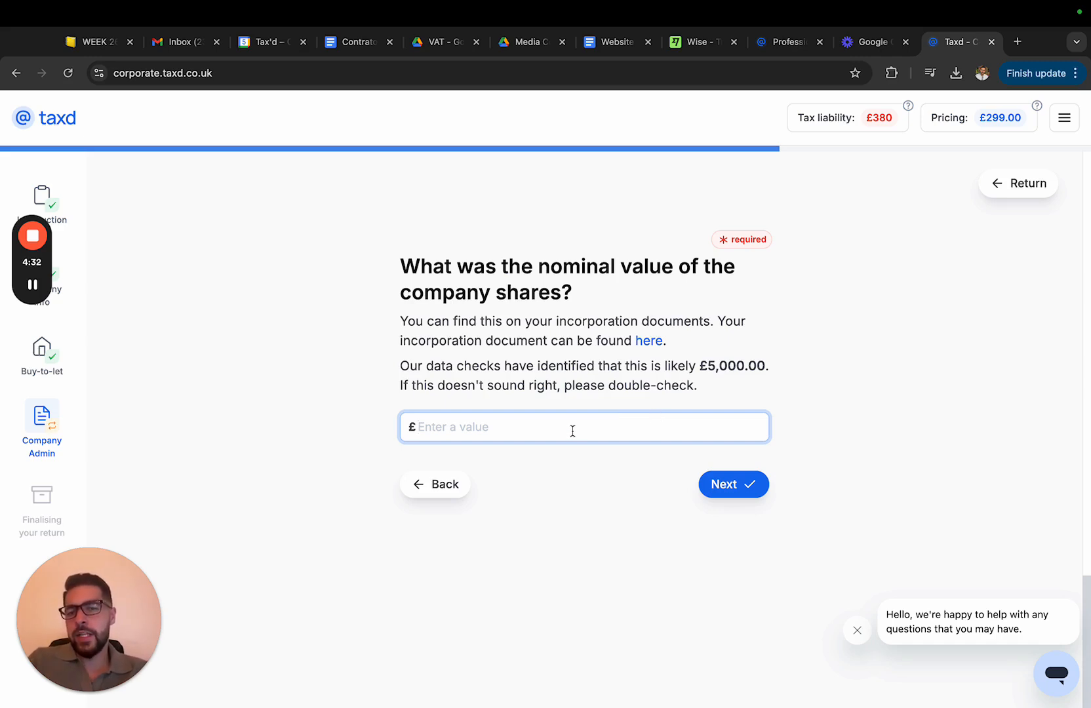
{"action": "type", "text": "1"}
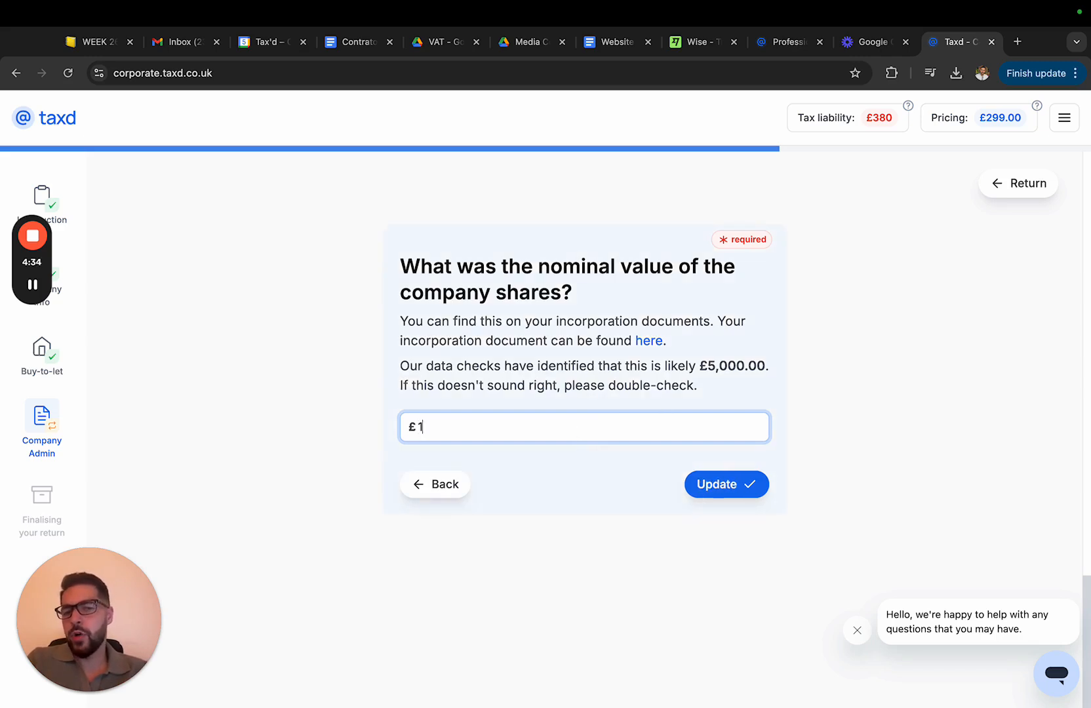
{"action": "key", "text": "BackSpace"}
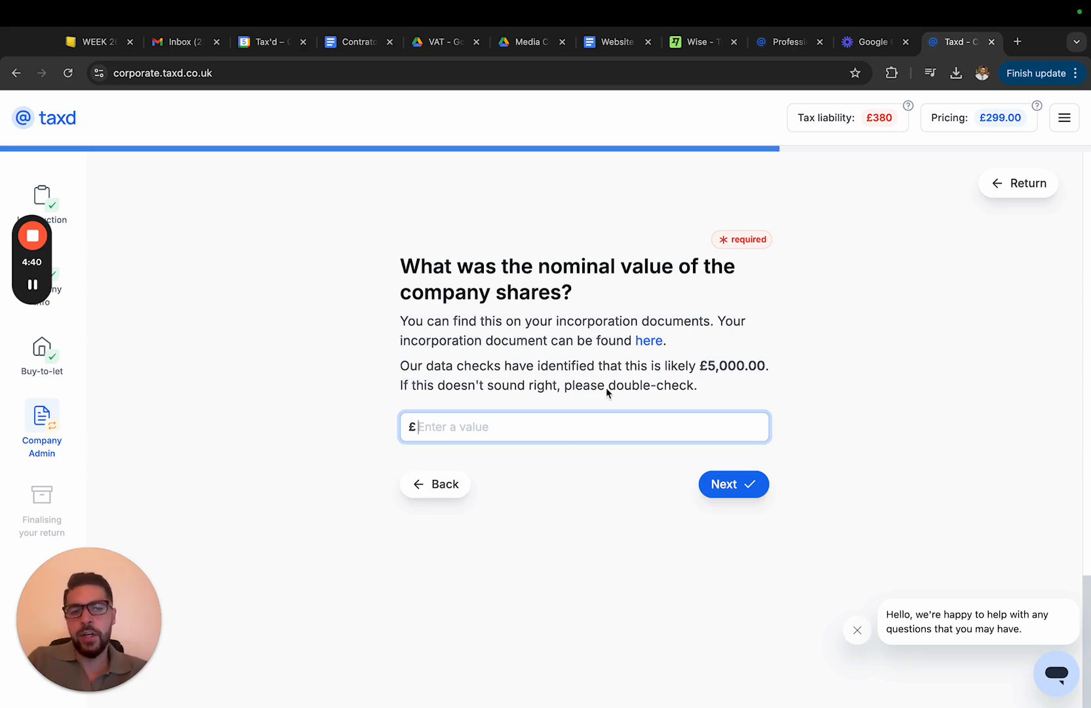
{"action": "left_click_drag", "start_coordinate": [714, 365], "coordinate": [735, 382]}
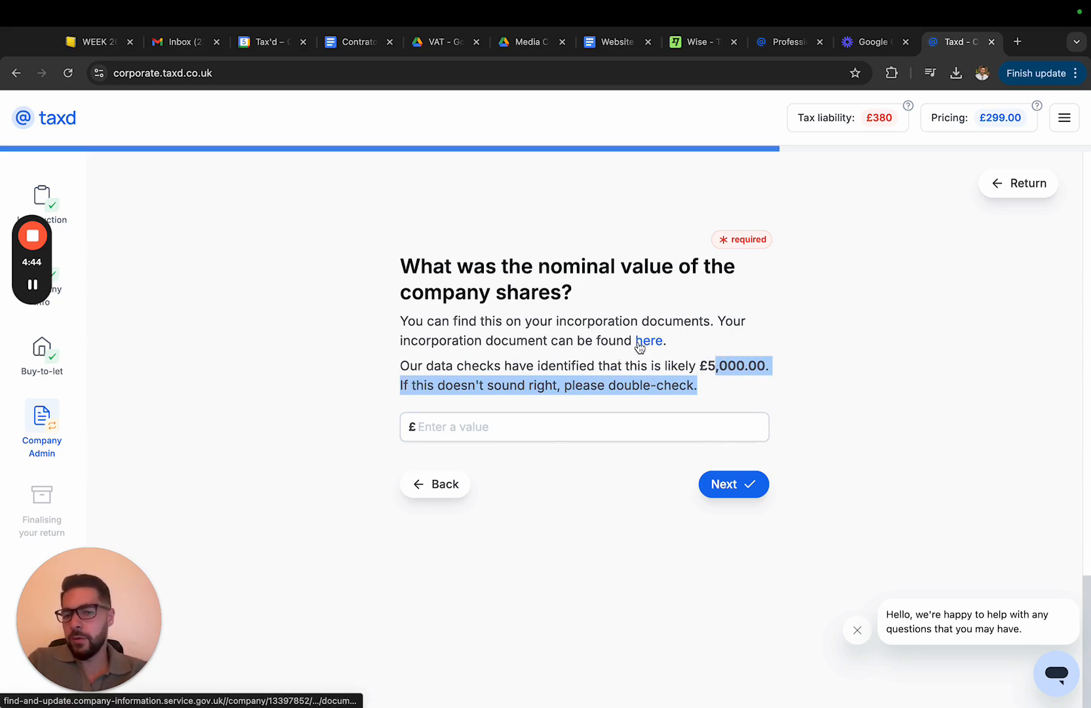
{"action": "left_click", "coordinate": [546, 436]}
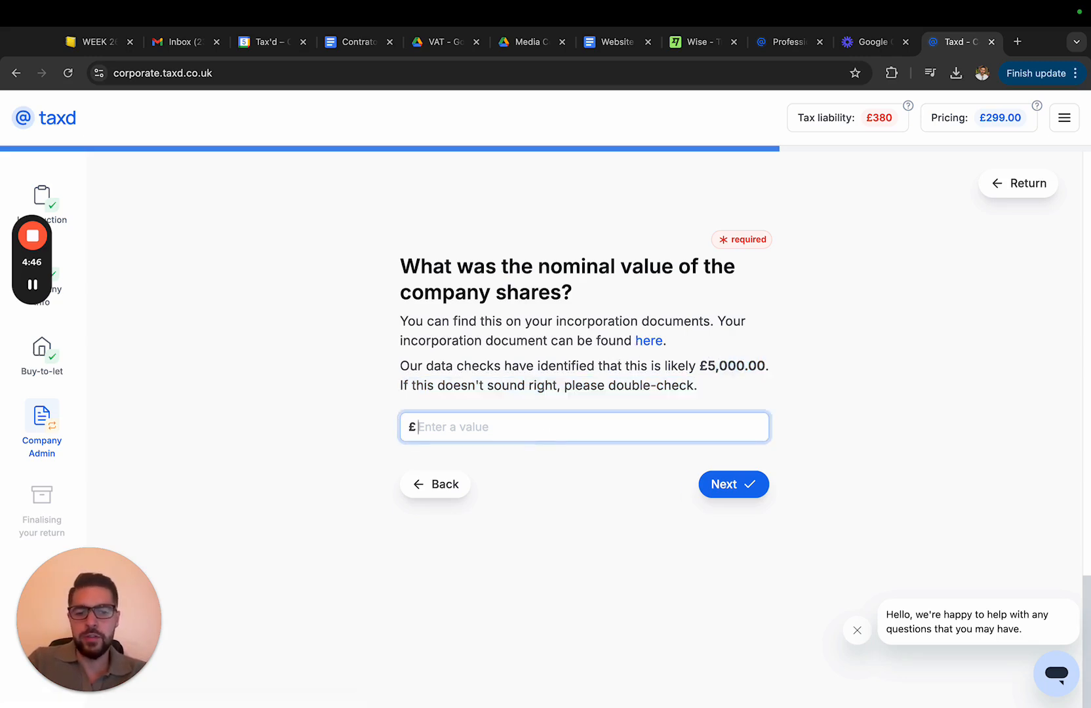
{"action": "type", "text": "5000"}
{"action": "left_click", "coordinate": [725, 487]}
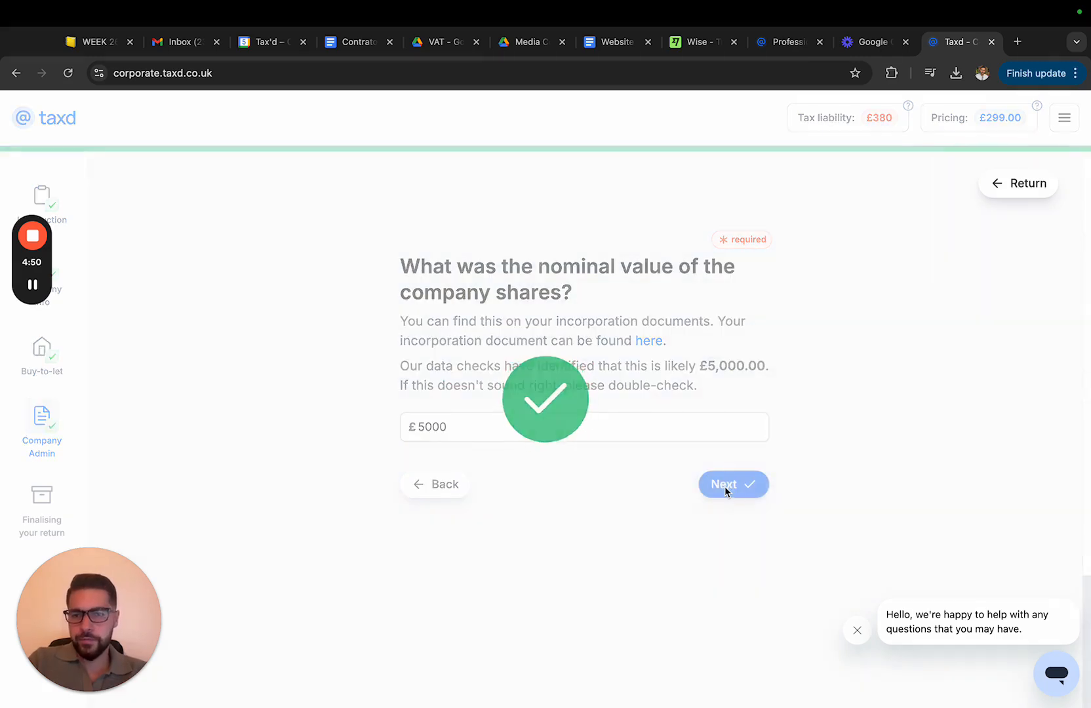
{"action": "left_click", "coordinate": [699, 394]}
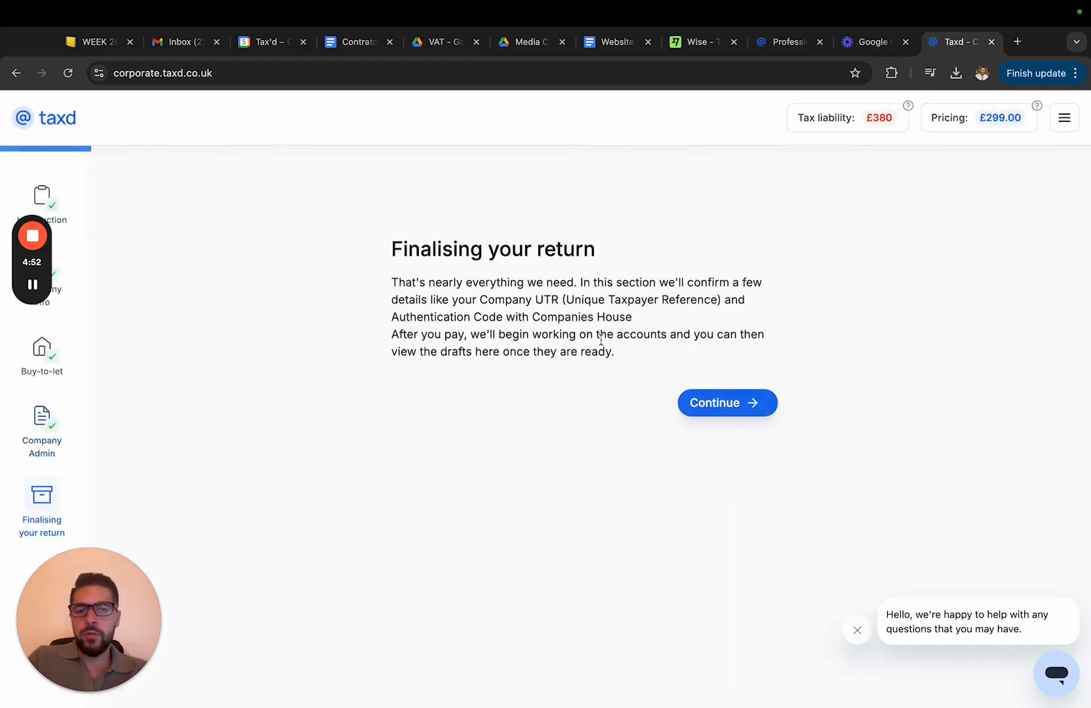
Continue into Finalising your return and look over the draft balance sheet and pricing options
{"action": "left_click", "coordinate": [706, 402]}
{"action": "left_click", "coordinate": [722, 390]}
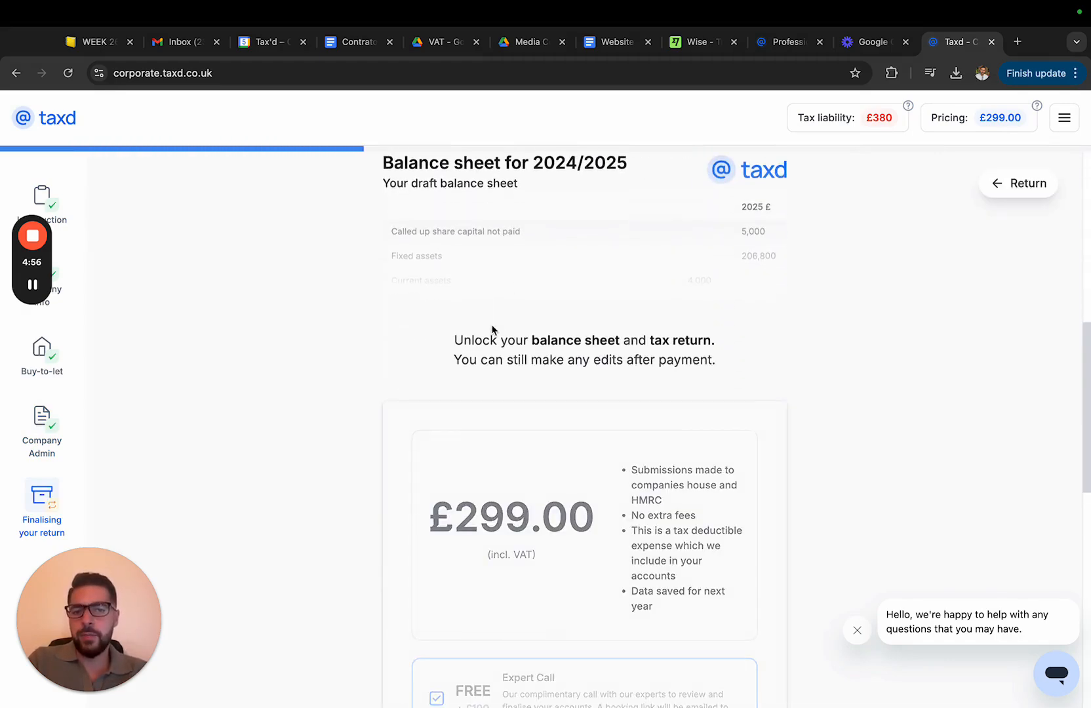
{"action": "scroll", "coordinate": [492, 329], "scroll_direction": "down", "scroll_amount": 3}
{"action": "scroll", "coordinate": [705, 527], "scroll_direction": "down", "scroll_amount": 2}
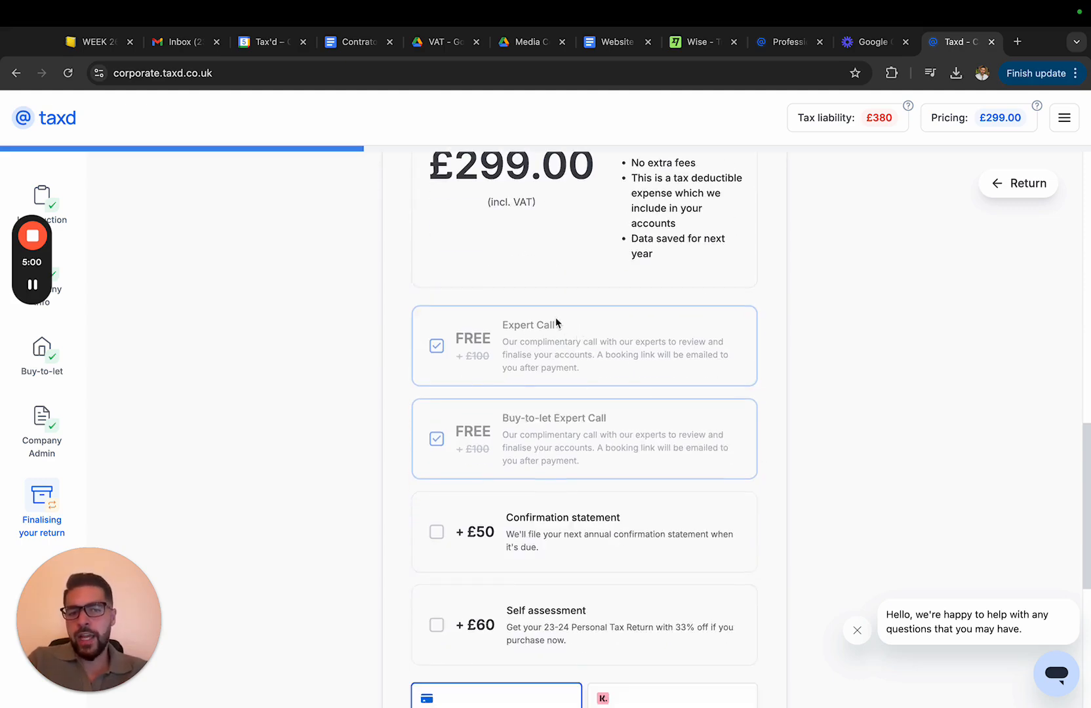
{"action": "scroll", "coordinate": [684, 340], "scroll_direction": "up", "scroll_amount": 2}
{"action": "scroll", "coordinate": [502, 447], "scroll_direction": "up", "scroll_amount": 4}
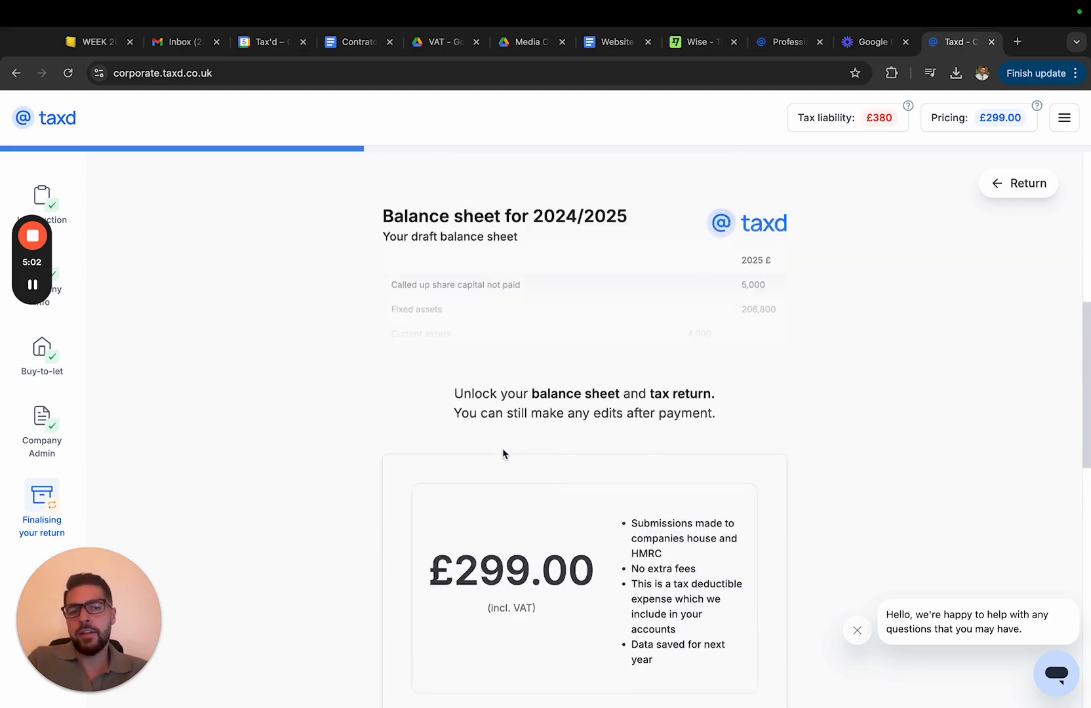
{"action": "scroll", "coordinate": [514, 489], "scroll_direction": "up", "scroll_amount": 5}
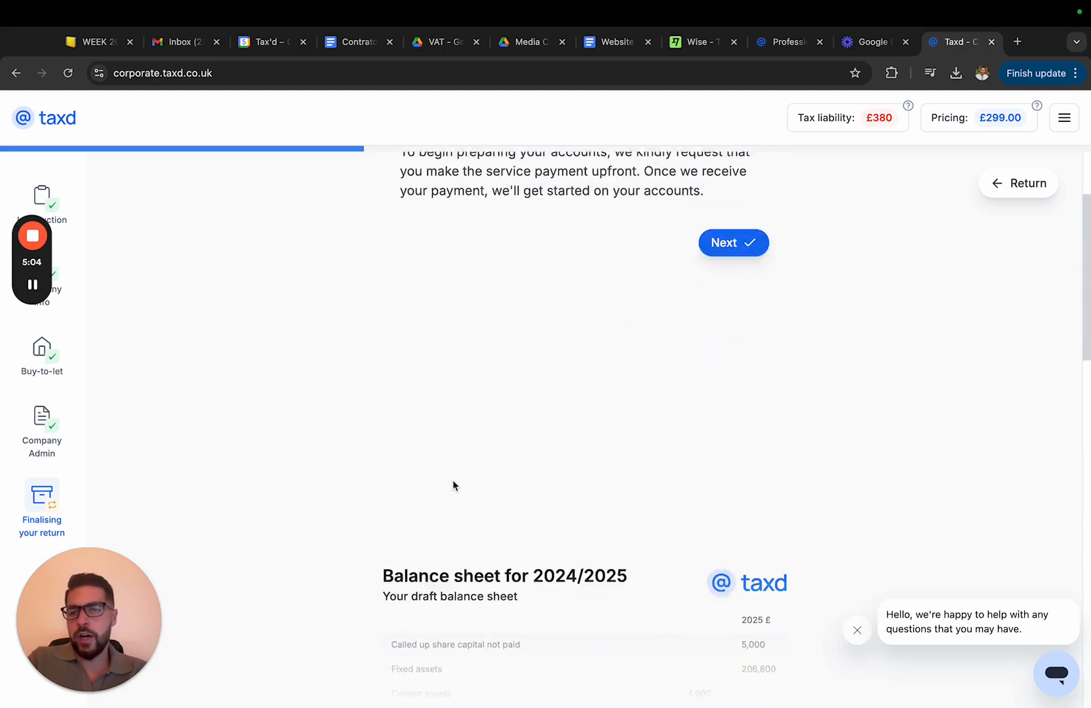
{"action": "scroll", "coordinate": [453, 485], "scroll_direction": "down", "scroll_amount": 5}
Examine the balance sheet preview figures and proceed to the UTR and authentication code step
{"action": "mouse_move", "coordinate": [36, 286]}
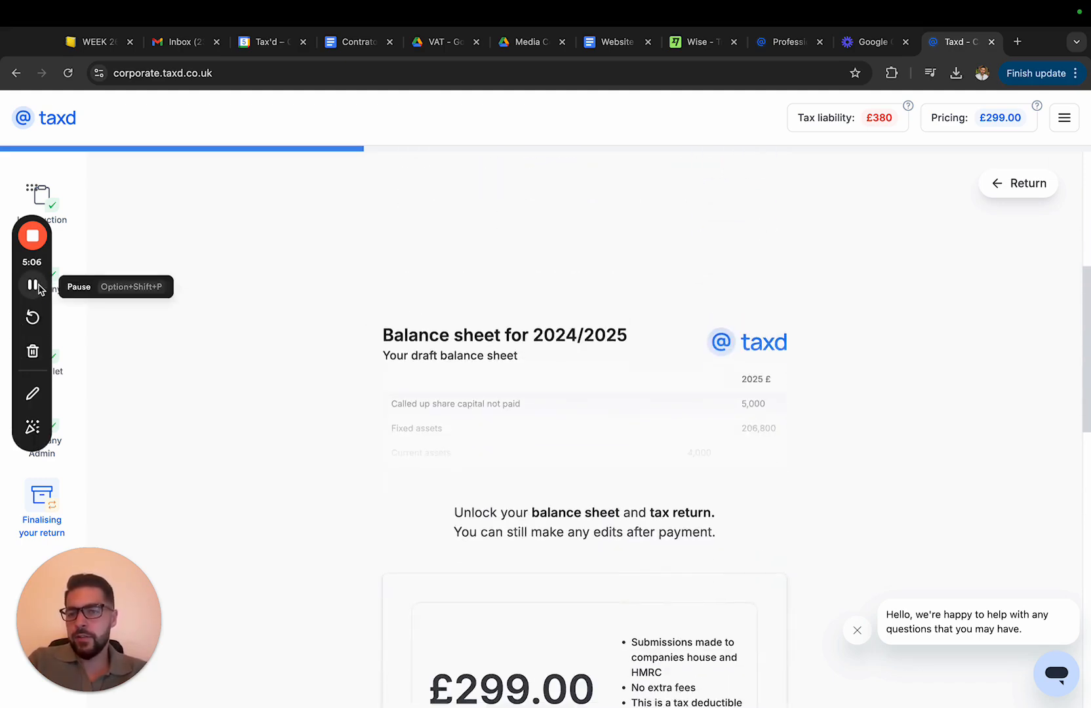
{"action": "scroll", "coordinate": [424, 405], "scroll_direction": "up", "scroll_amount": 5}
{"action": "scroll", "coordinate": [433, 406], "scroll_direction": "down", "scroll_amount": 15}
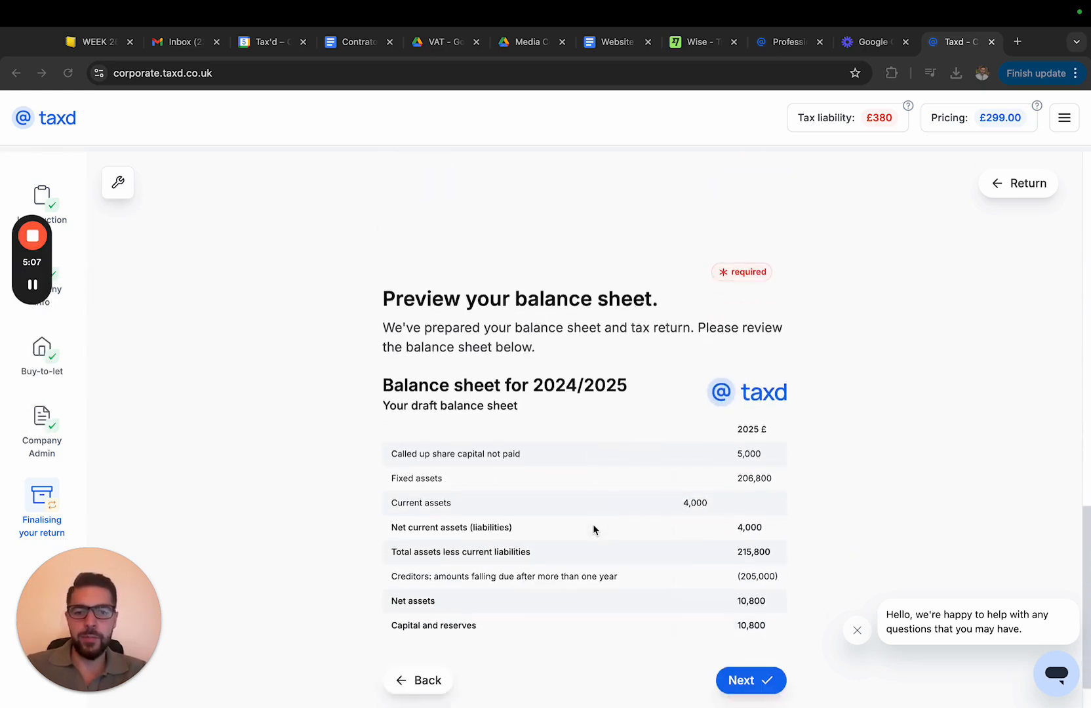
{"action": "scroll", "coordinate": [594, 527], "scroll_direction": "down", "scroll_amount": 2}
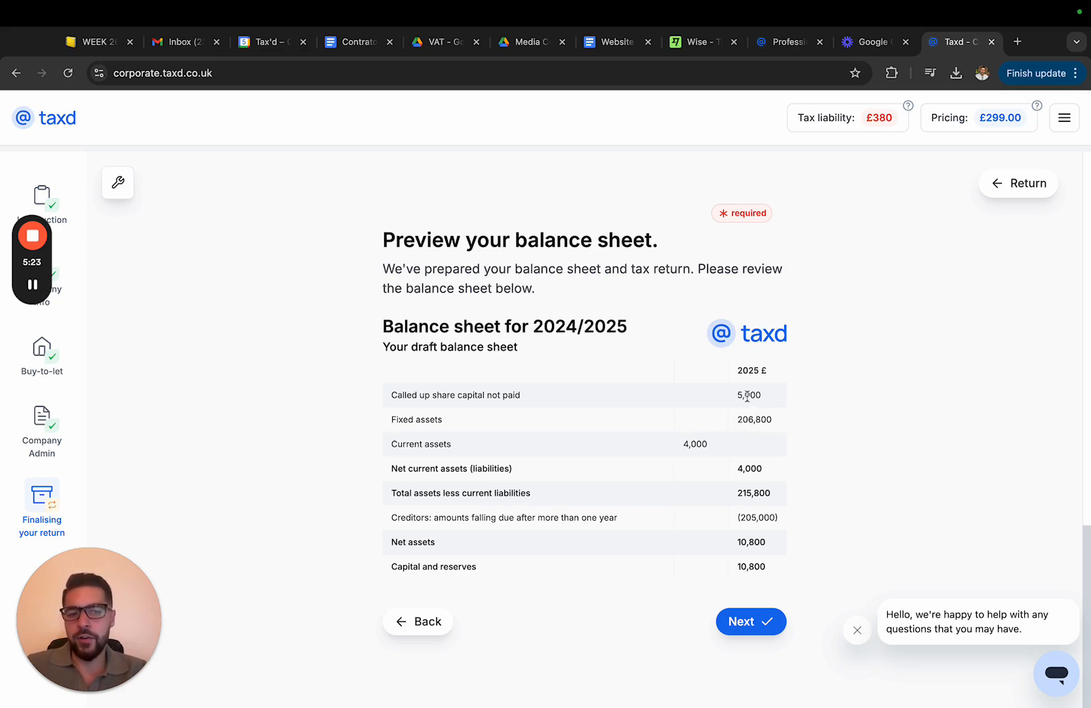
{"action": "left_click_drag", "start_coordinate": [745, 394], "coordinate": [770, 397]}
{"action": "left_click_drag", "start_coordinate": [691, 445], "coordinate": [764, 492]}
{"action": "left_click", "coordinate": [762, 490]}
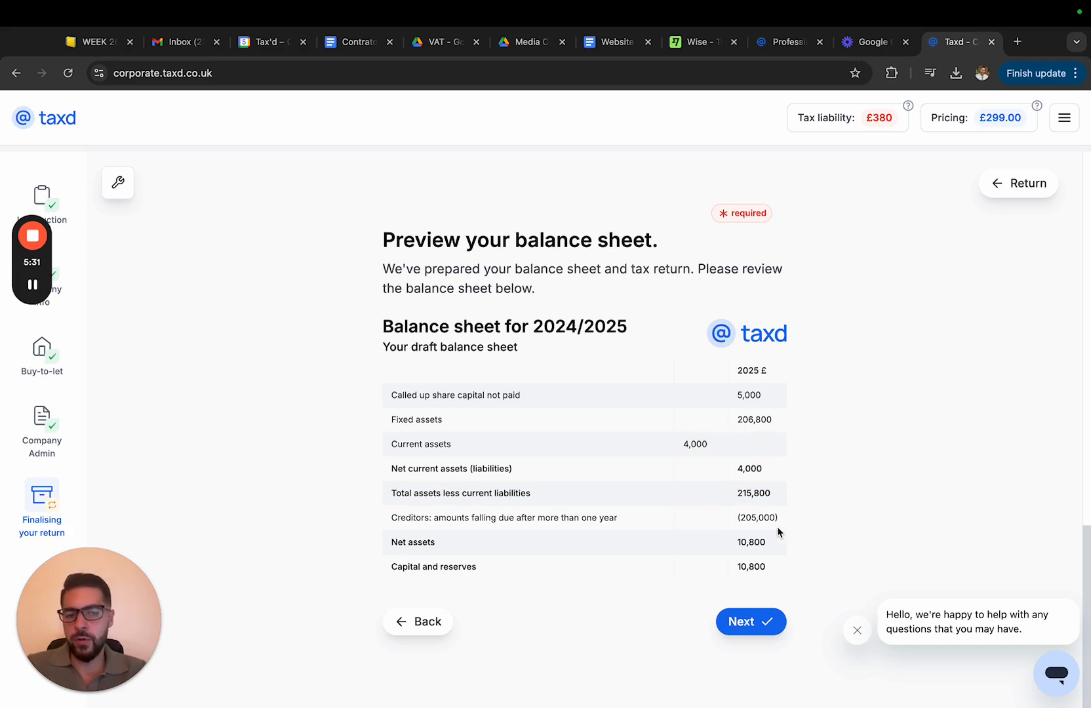
{"action": "left_click_drag", "start_coordinate": [778, 522], "coordinate": [730, 519]}
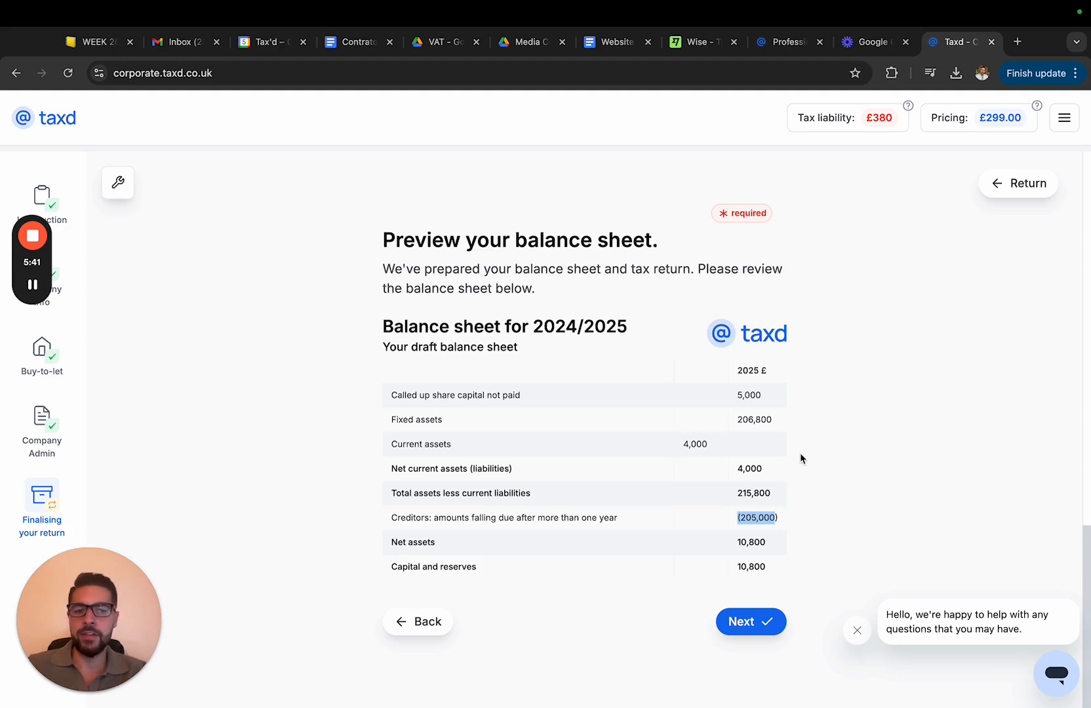
{"action": "left_click", "coordinate": [752, 614]}
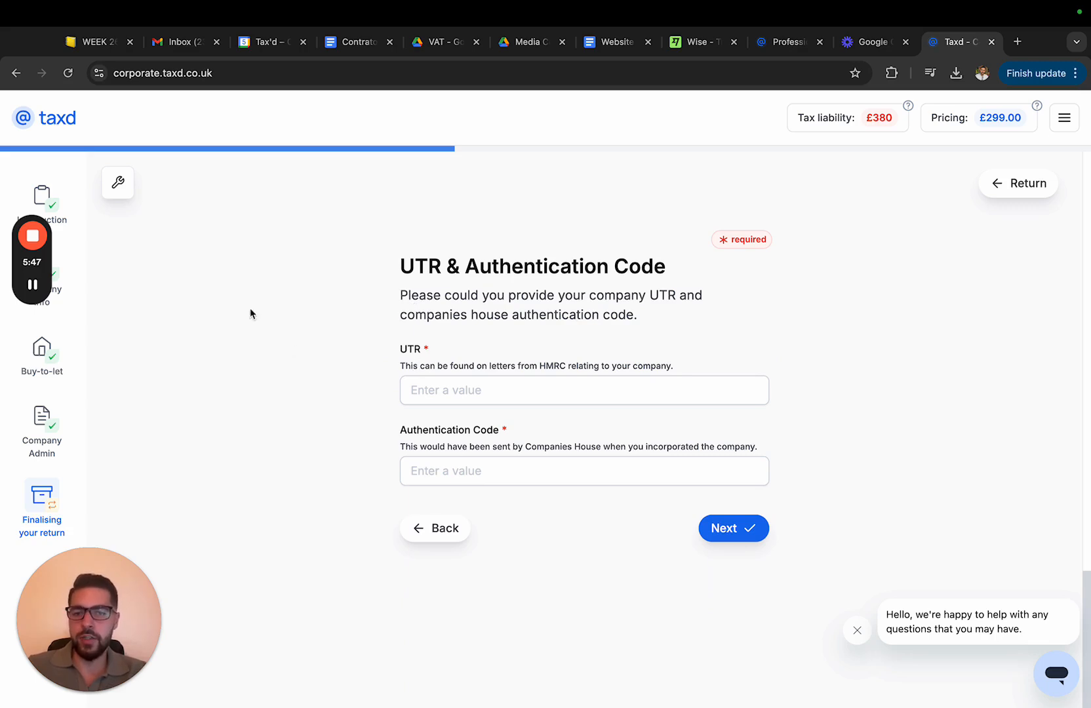
Generate a preview of the Corporate Accounts document on the files review page
{"action": "left_click", "coordinate": [36, 286]}
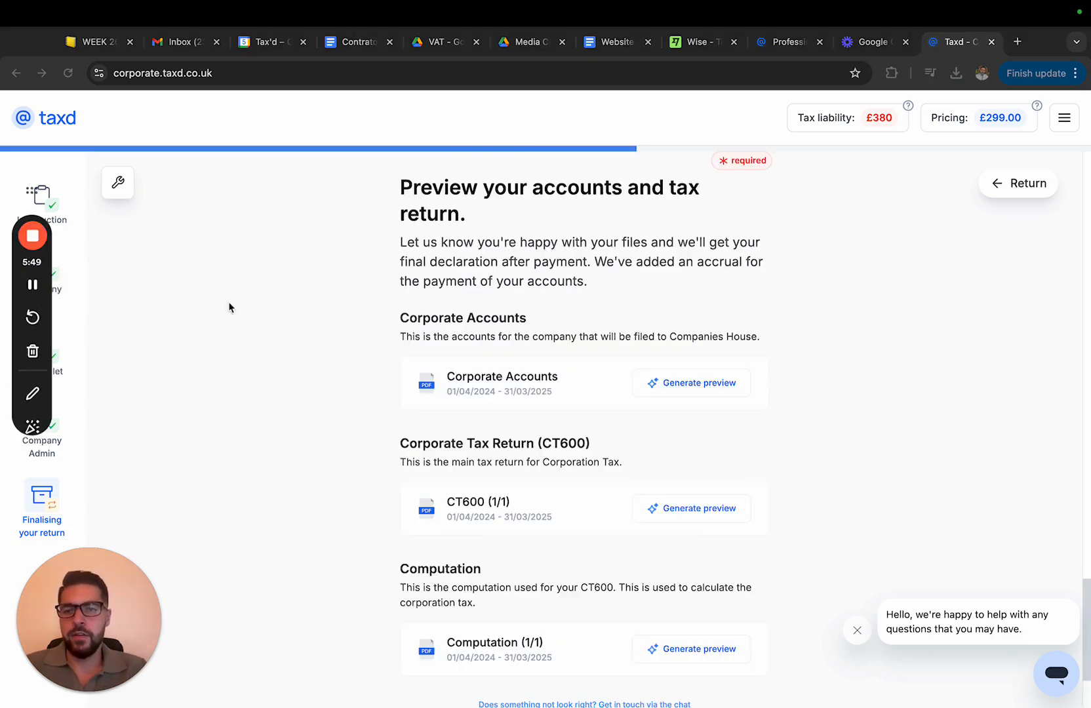
{"action": "scroll", "coordinate": [340, 406], "scroll_direction": "down", "scroll_amount": 1}
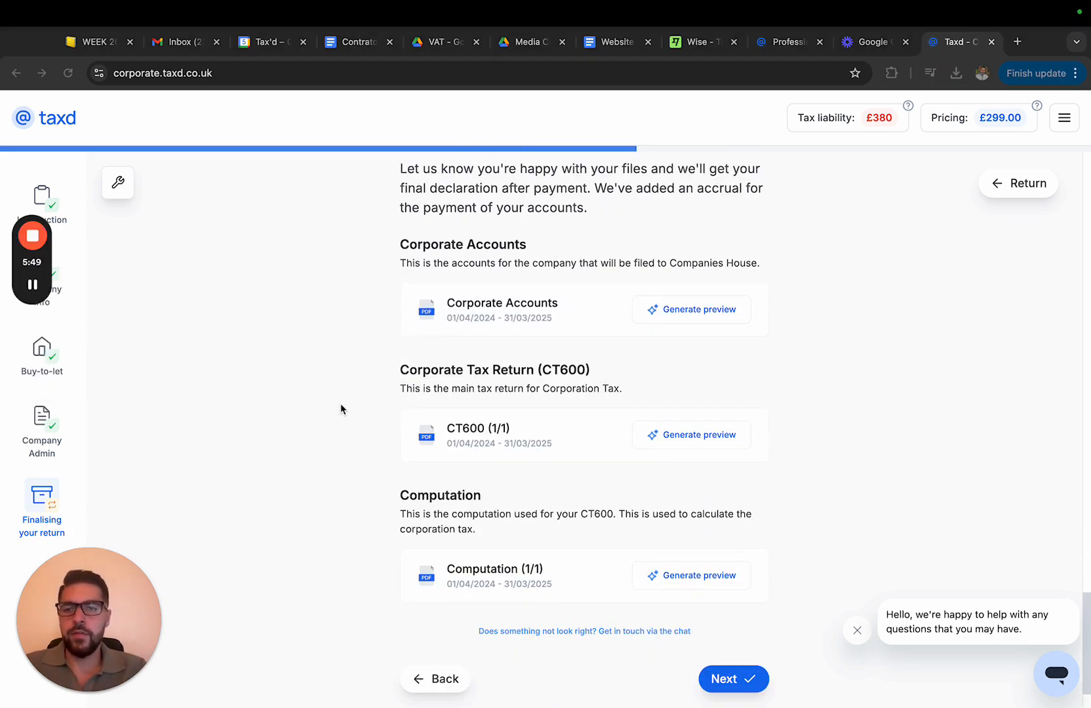
{"action": "scroll", "coordinate": [508, 421], "scroll_direction": "down", "scroll_amount": 1}
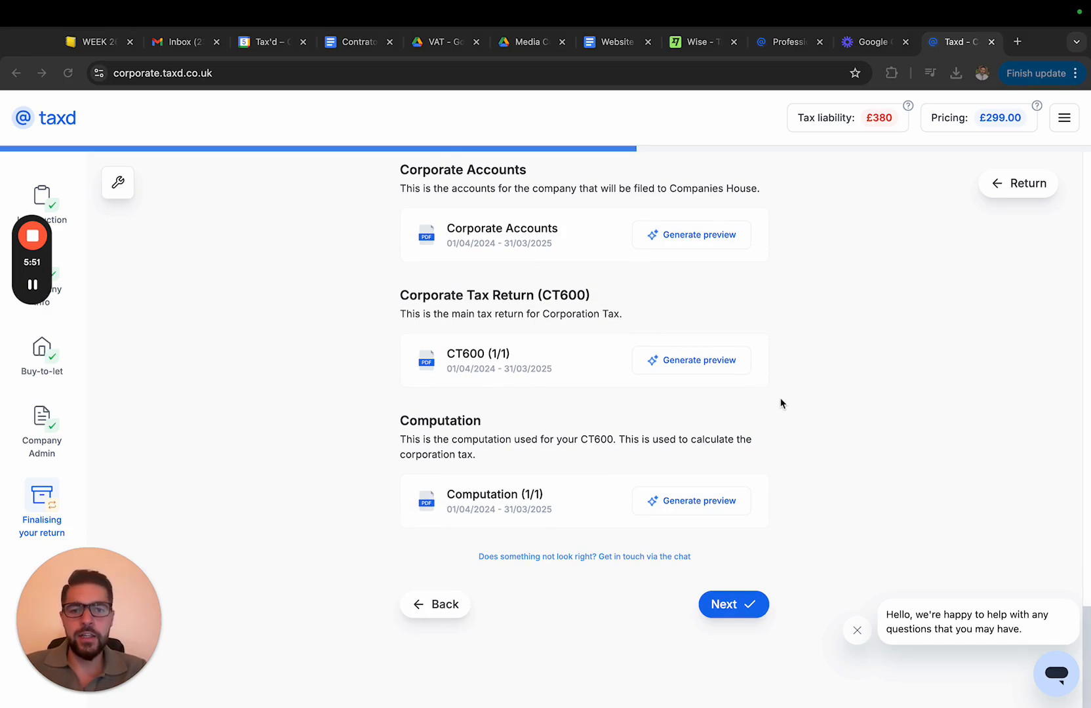
{"action": "scroll", "coordinate": [780, 403], "scroll_direction": "up", "scroll_amount": 1}
{"action": "scroll", "coordinate": [533, 440], "scroll_direction": "down", "scroll_amount": 1}
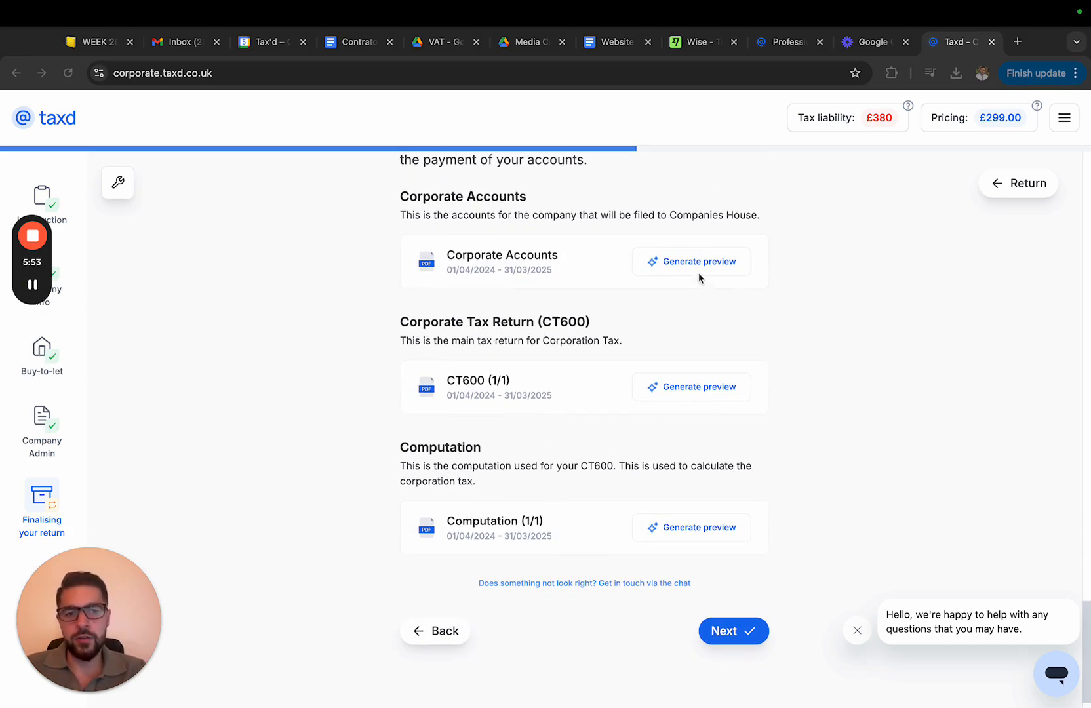
{"action": "scroll", "coordinate": [610, 357], "scroll_direction": "down", "scroll_amount": 1}
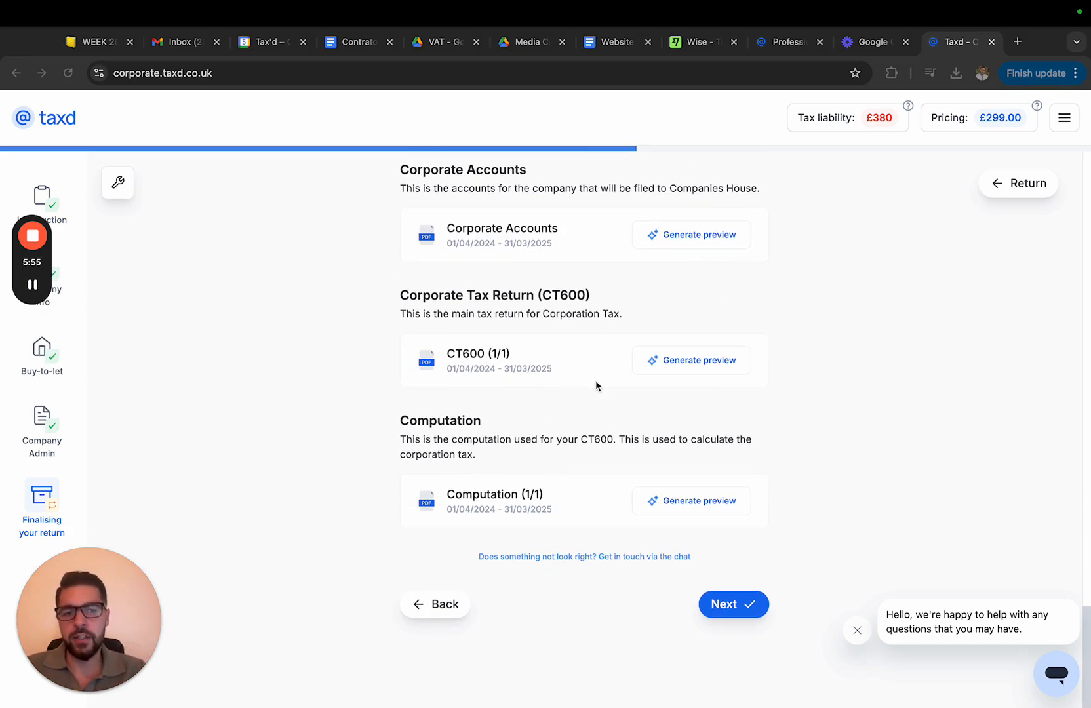
{"action": "scroll", "coordinate": [684, 541], "scroll_direction": "up", "scroll_amount": 1}
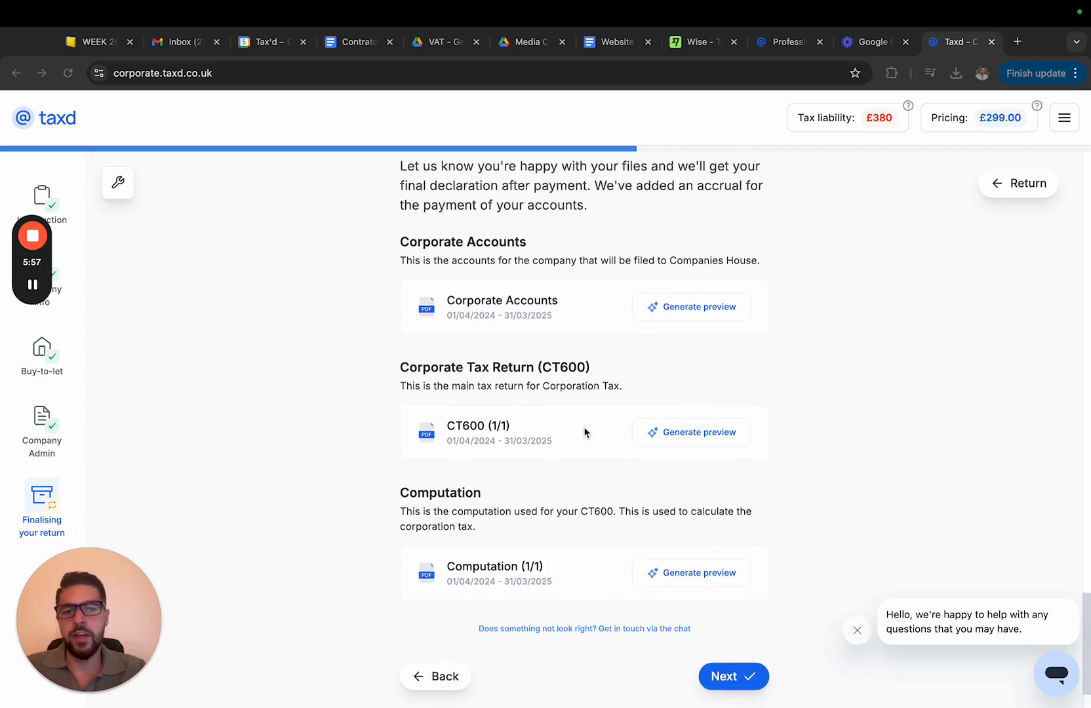
{"action": "left_click", "coordinate": [682, 324]}
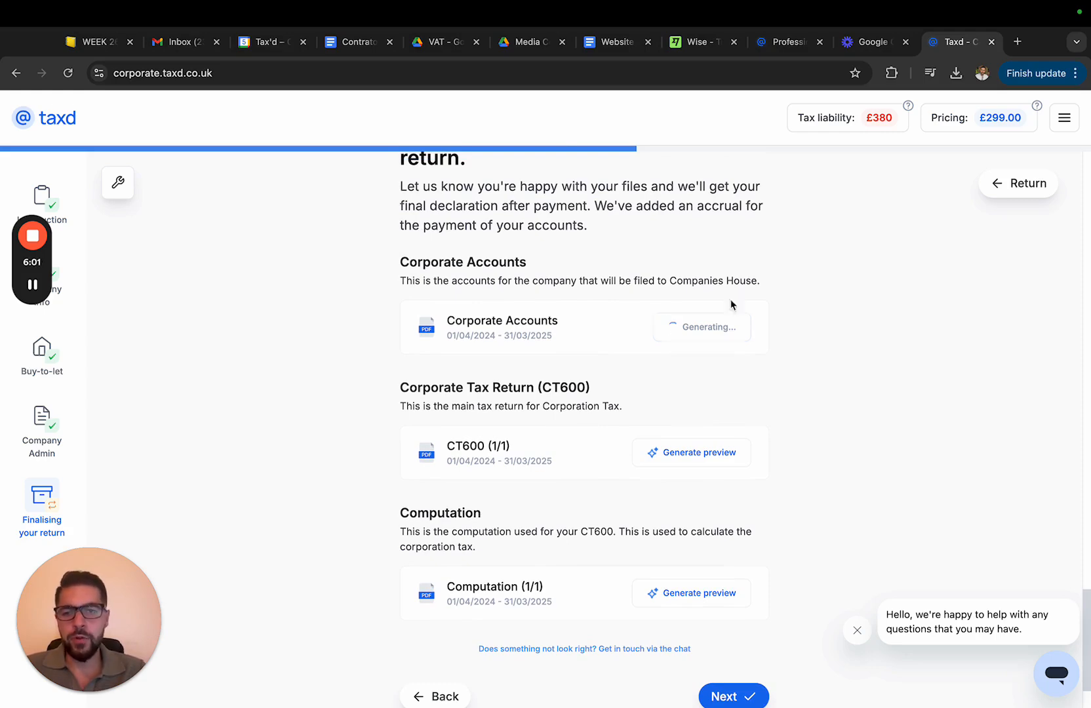
{"action": "scroll", "coordinate": [691, 346], "scroll_direction": "down", "scroll_amount": 1}
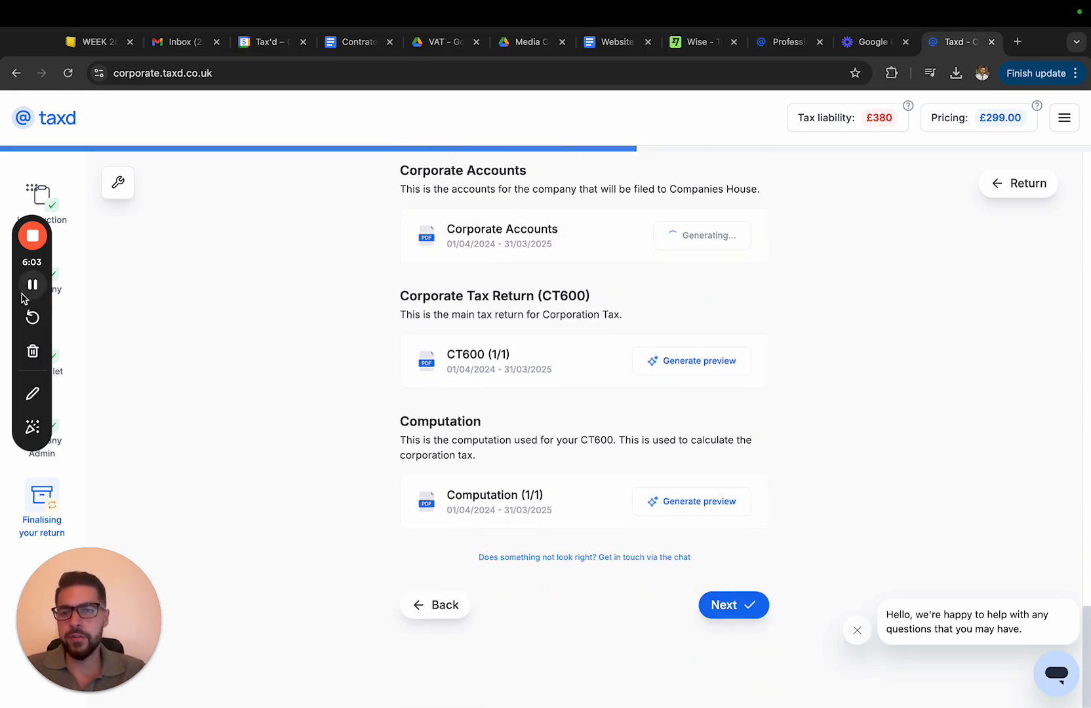
Open the draft Corporate Accounts document and scroll through its pages, including the statement of financial position
{"action": "left_click", "coordinate": [718, 236]}
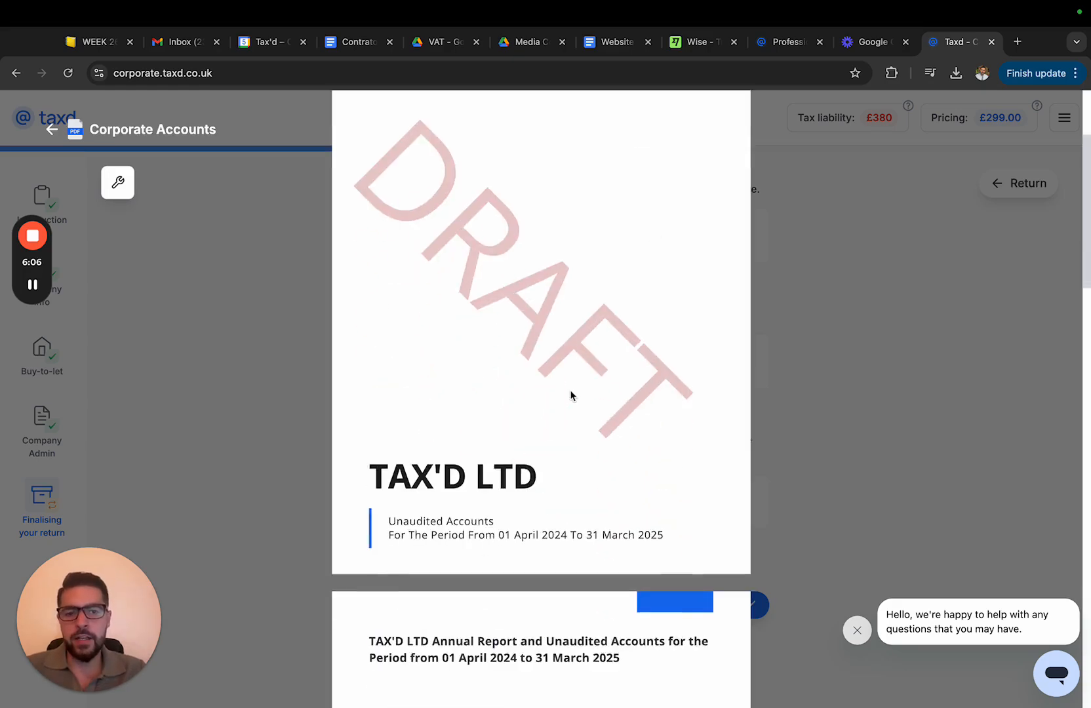
{"action": "scroll", "coordinate": [571, 396], "scroll_direction": "down", "scroll_amount": 20}
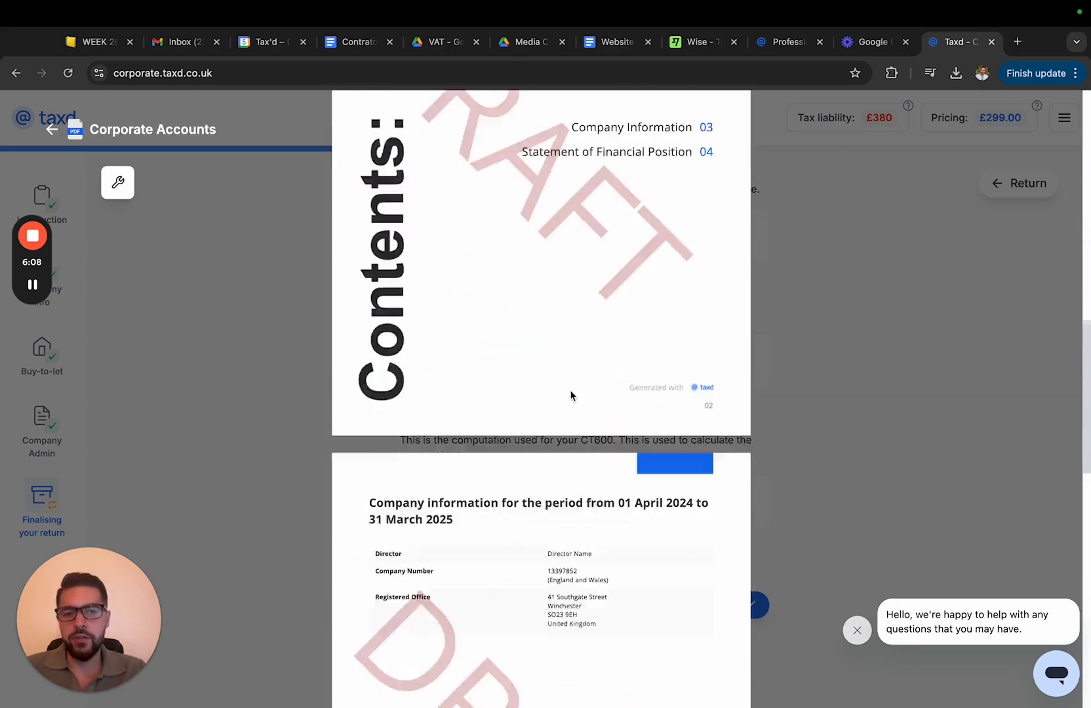
{"action": "scroll", "coordinate": [570, 396], "scroll_direction": "up", "scroll_amount": 5}
{"action": "scroll", "coordinate": [570, 396], "scroll_direction": "down", "scroll_amount": 10}
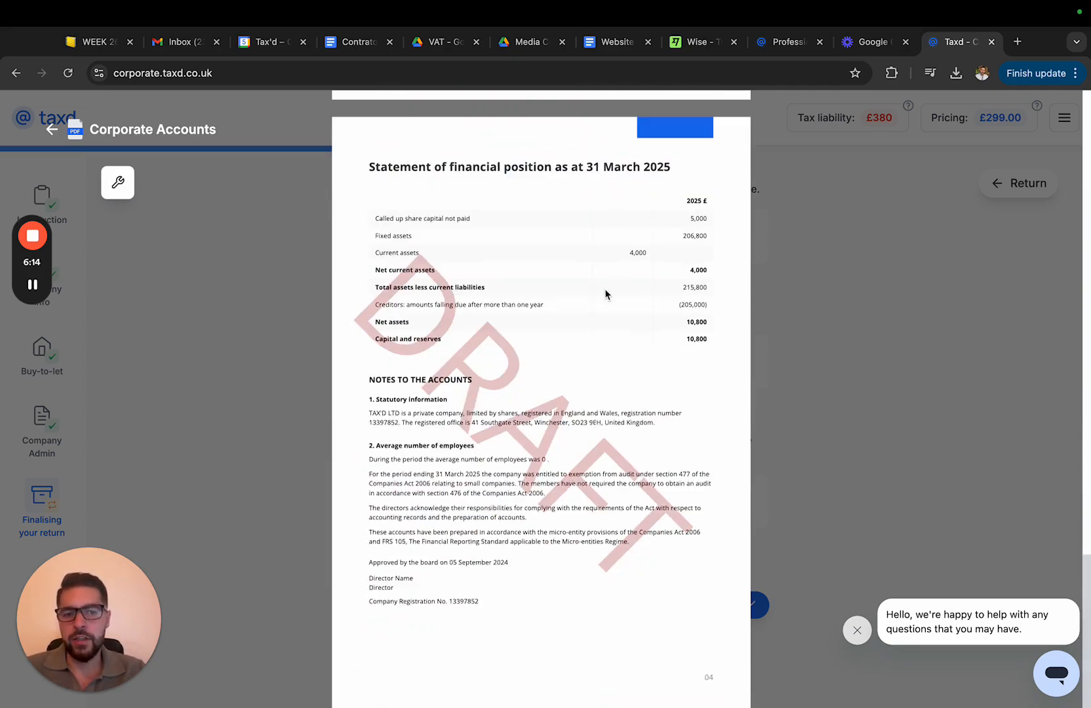
{"action": "scroll", "coordinate": [604, 289], "scroll_direction": "up", "scroll_amount": 10}
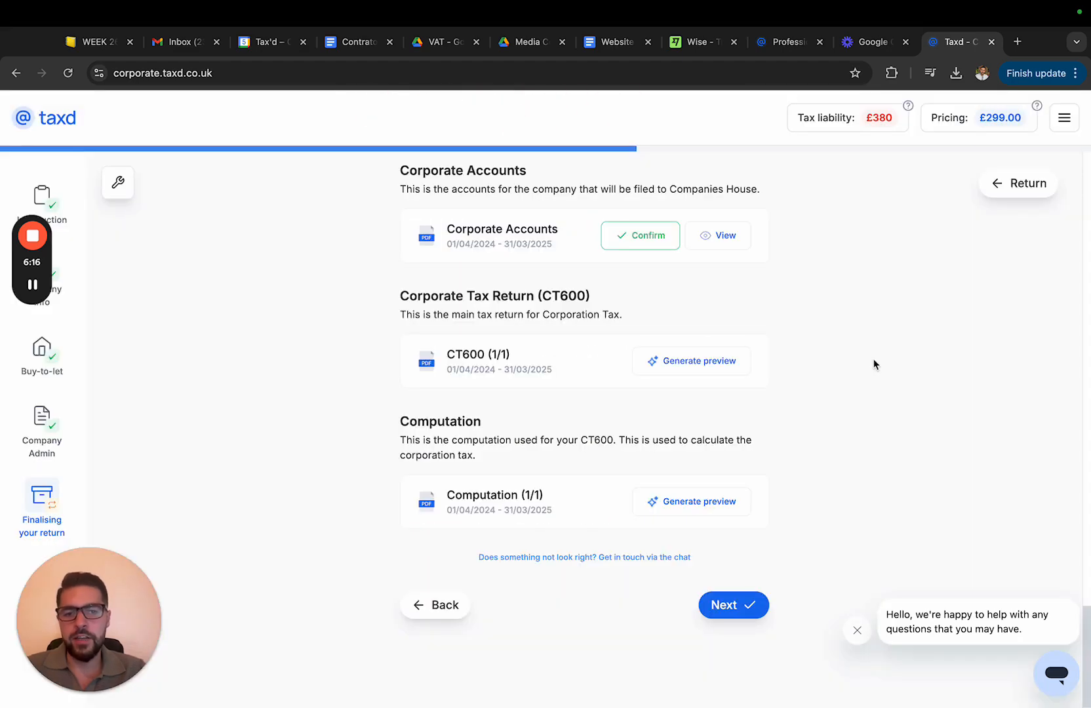
Generate a preview of the Computation document, then open it to review the corporation tax calculation
{"action": "left_click", "coordinate": [657, 514]}
{"action": "mouse_move", "coordinate": [33, 288]}
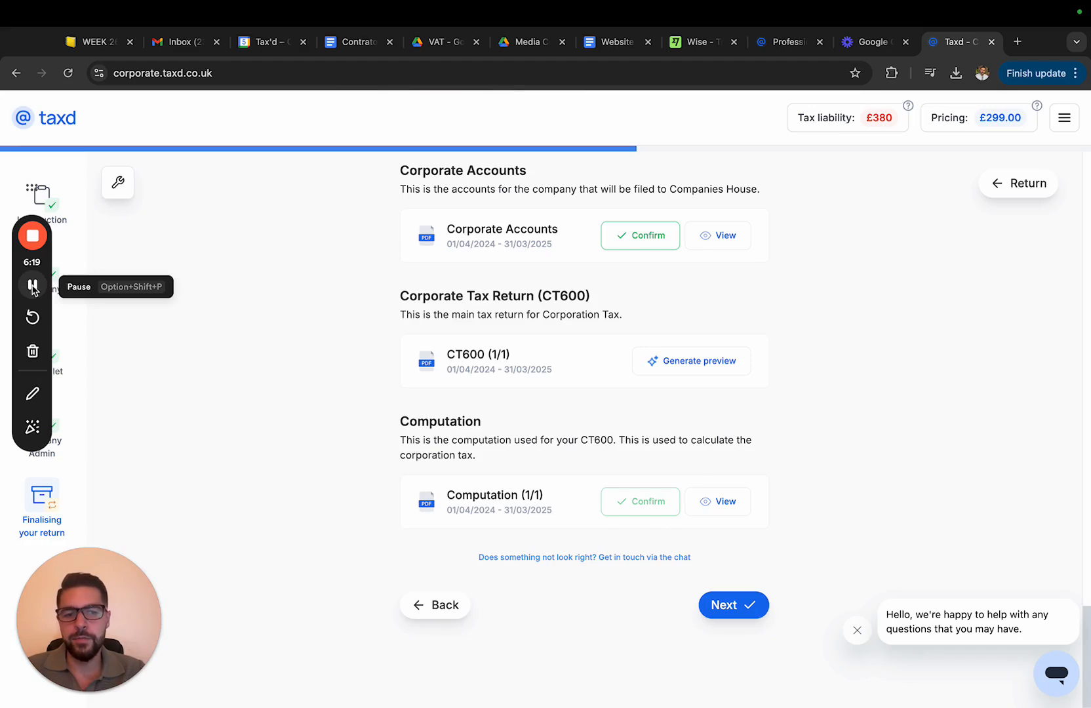
{"action": "left_click", "coordinate": [704, 503]}
{"action": "scroll", "coordinate": [524, 395], "scroll_direction": "up", "scroll_amount": 1}
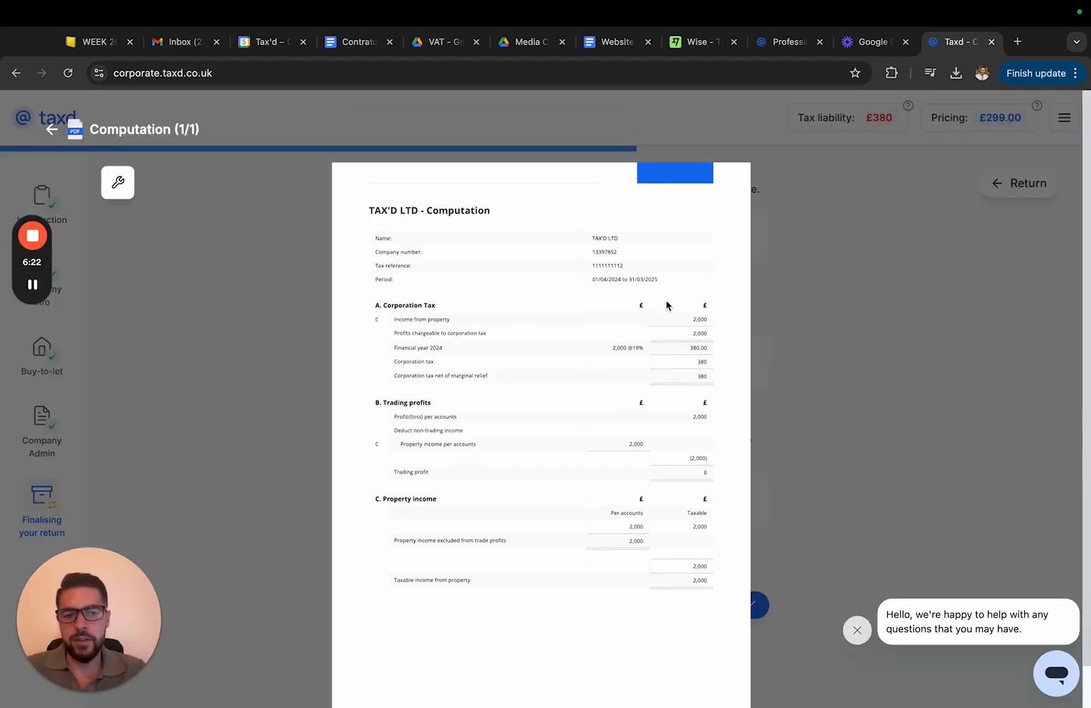
{"action": "scroll", "coordinate": [579, 485], "scroll_direction": "down", "scroll_amount": 1}
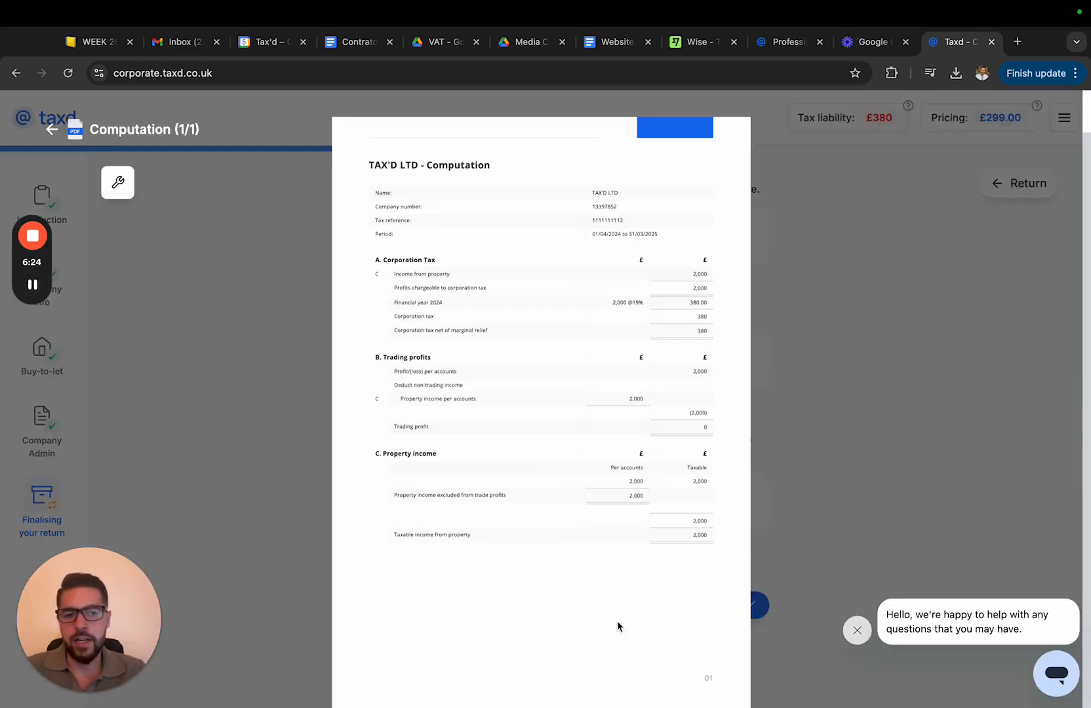